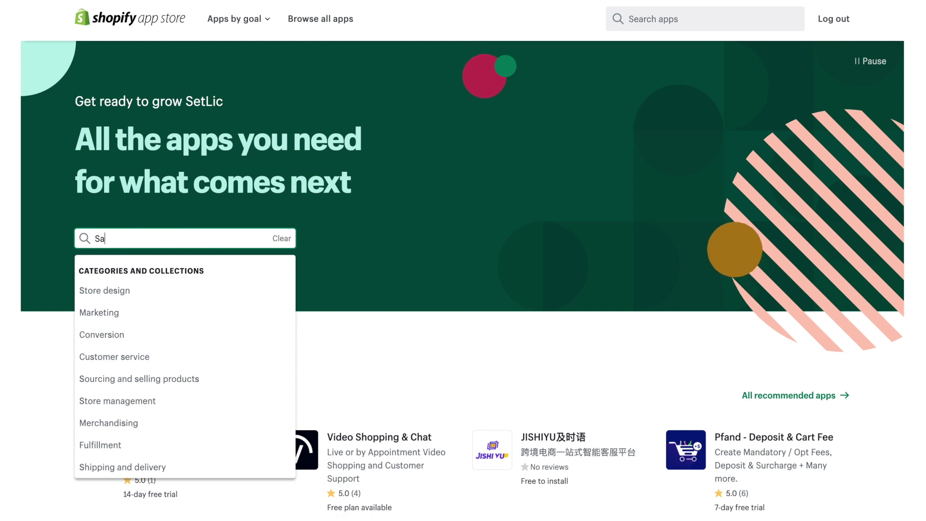
# Search the App Store for 'Salestio' and open the Amazon, eBay, Etsy — Salestio listing.
pyautogui.write('lestio')
pyautogui.press('Return')
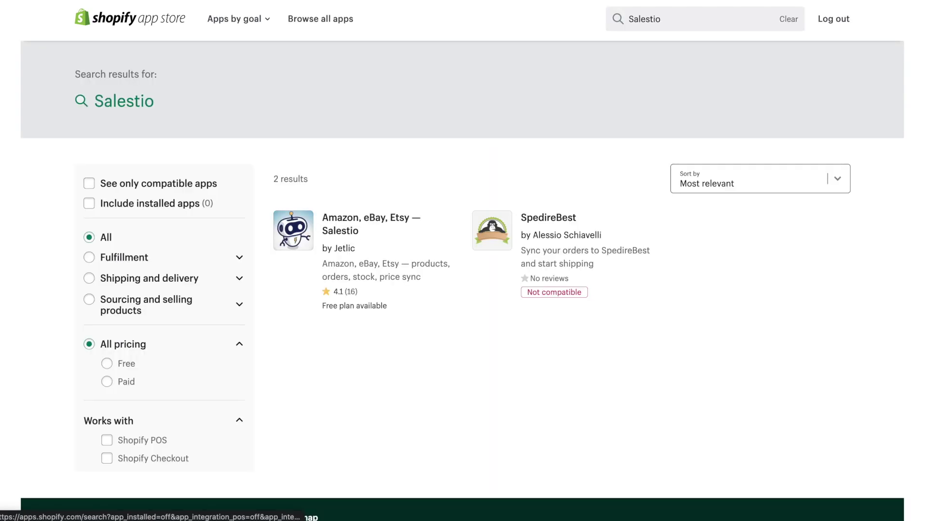
pyautogui.click(370, 221)
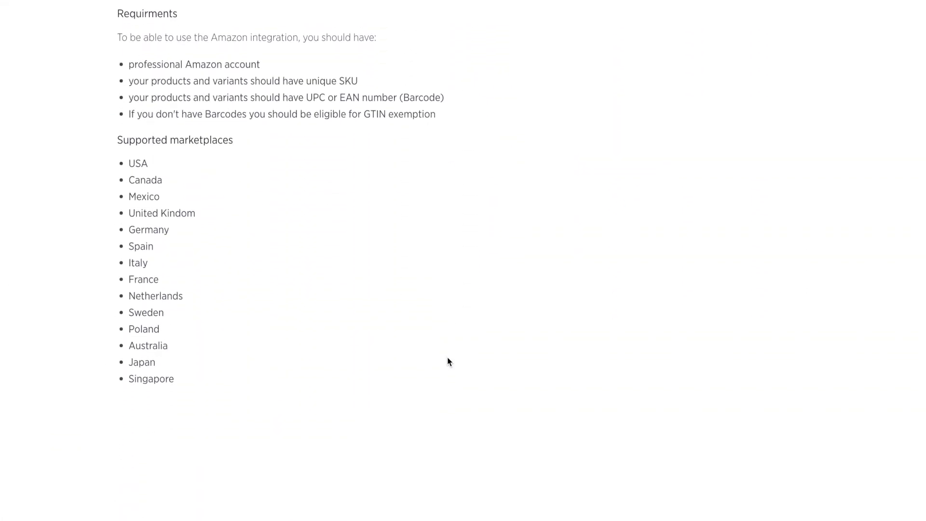
# Scroll through Salestio's listings on the BigCommerce, Shopware and PrestaShop marketplaces.
pyautogui.scroll(20, 447, 361)
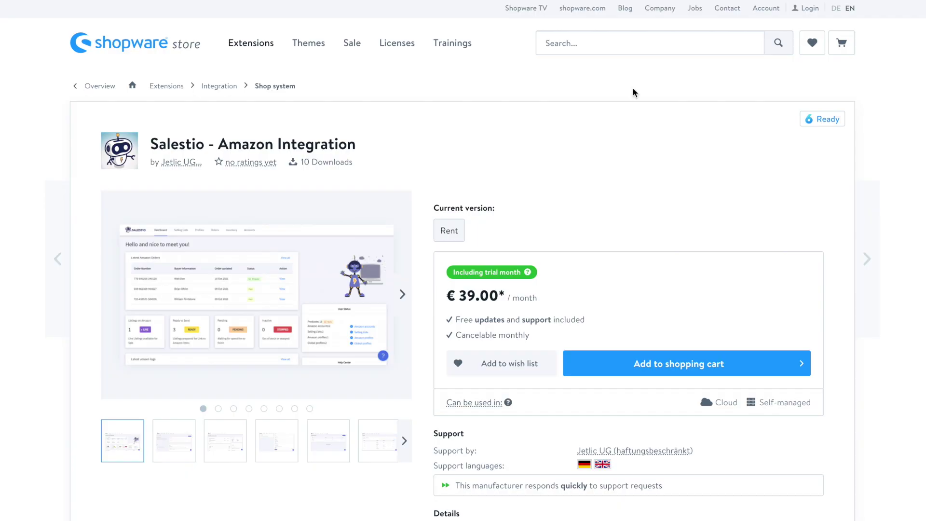
pyautogui.scroll(-1, 586, 223)
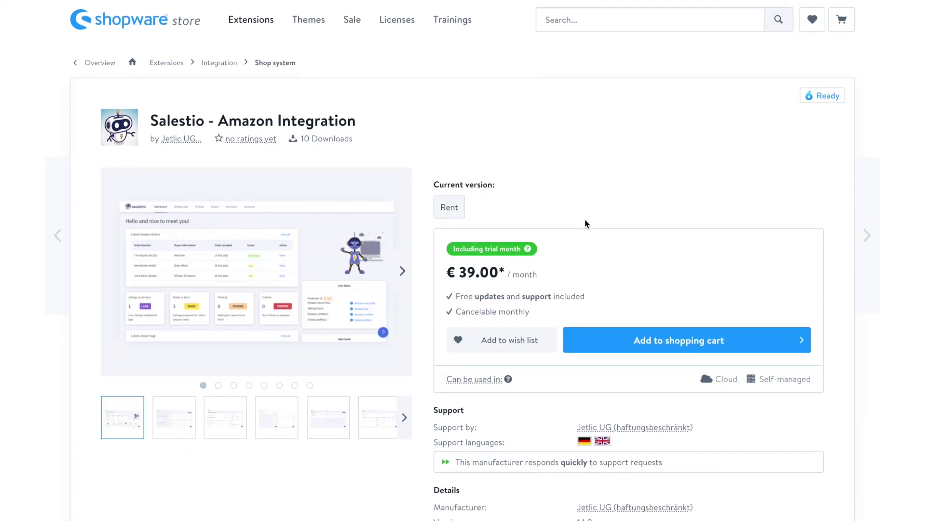
pyautogui.scroll(1, 586, 223)
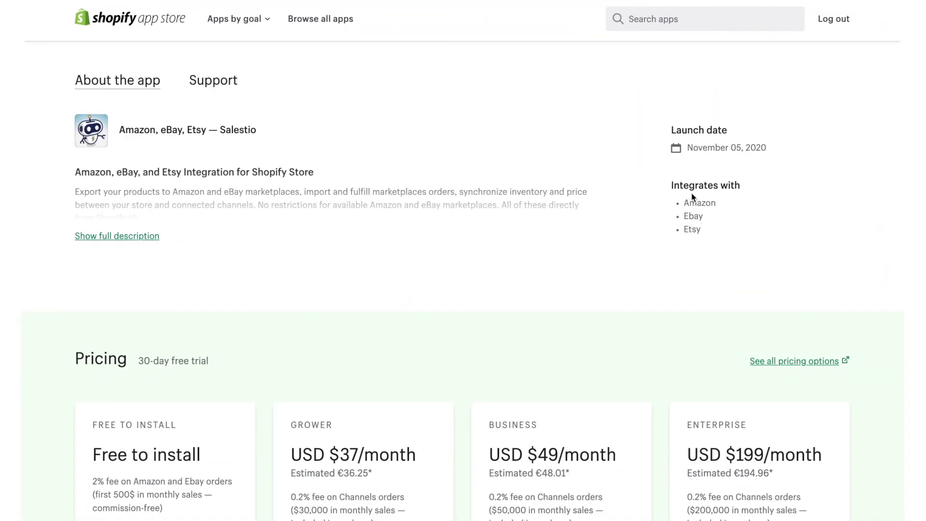
# Review Salestio's pricing plans (free to USD $199/month) and choose Add app.
pyautogui.scroll(-5, 701, 166)
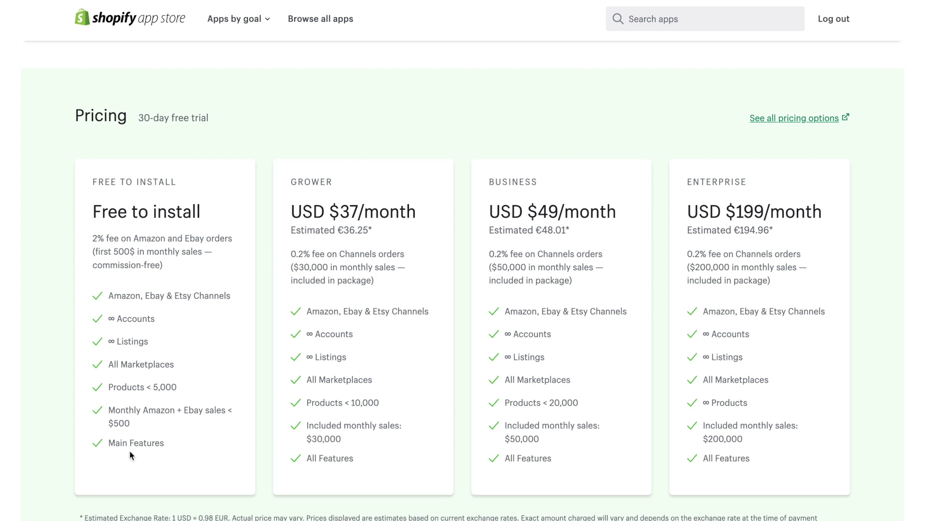
pyautogui.scroll(-1, 131, 455)
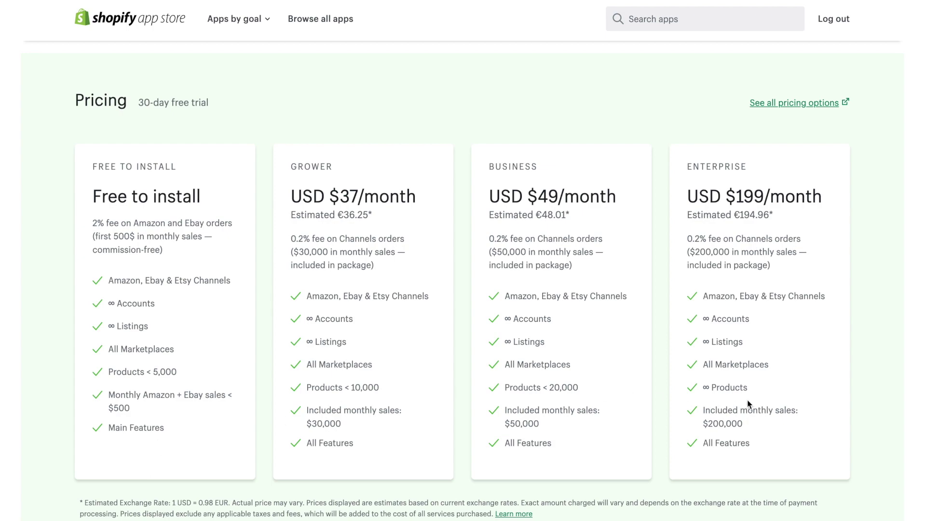
pyautogui.scroll(-3, 747, 400)
pyautogui.scroll(15, 748, 401)
pyautogui.scroll(1, 748, 404)
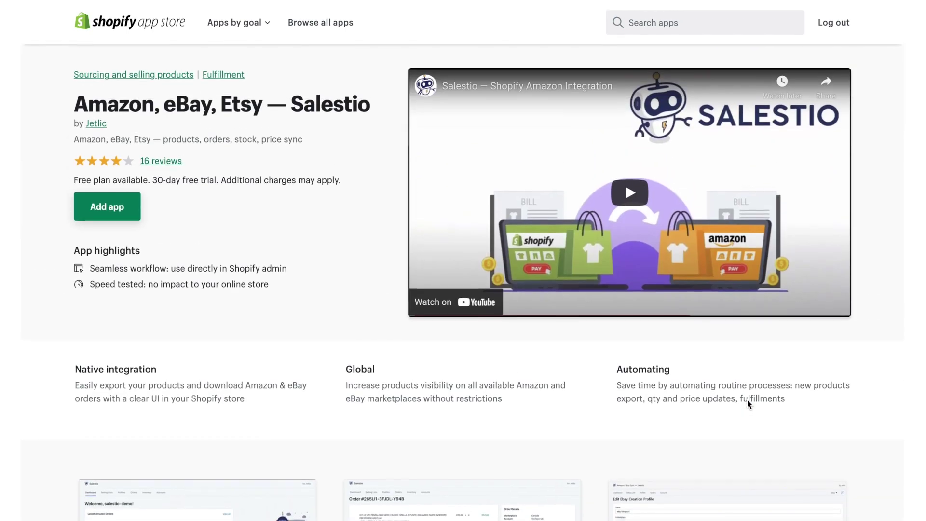
pyautogui.click(121, 208)
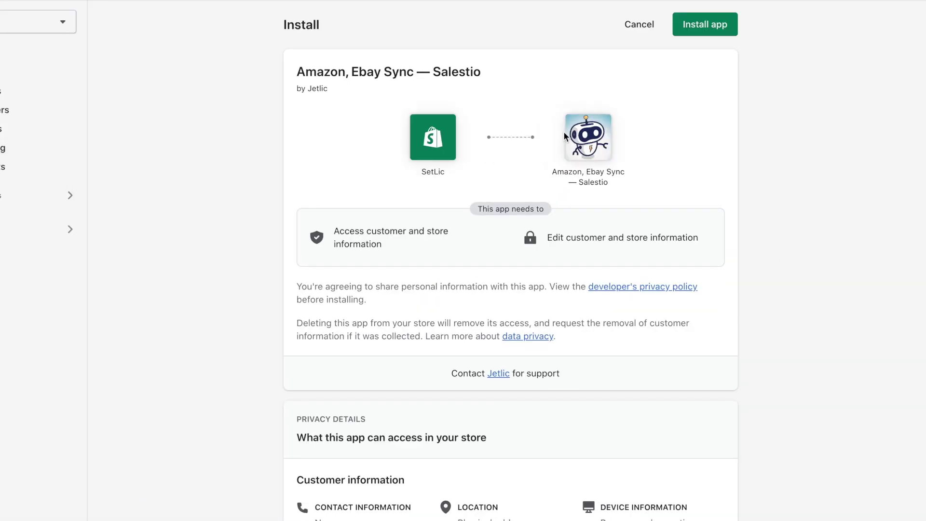
# Install Salestio on the store and choose the Free Plan.
pyautogui.scroll(-7, 561, 385)
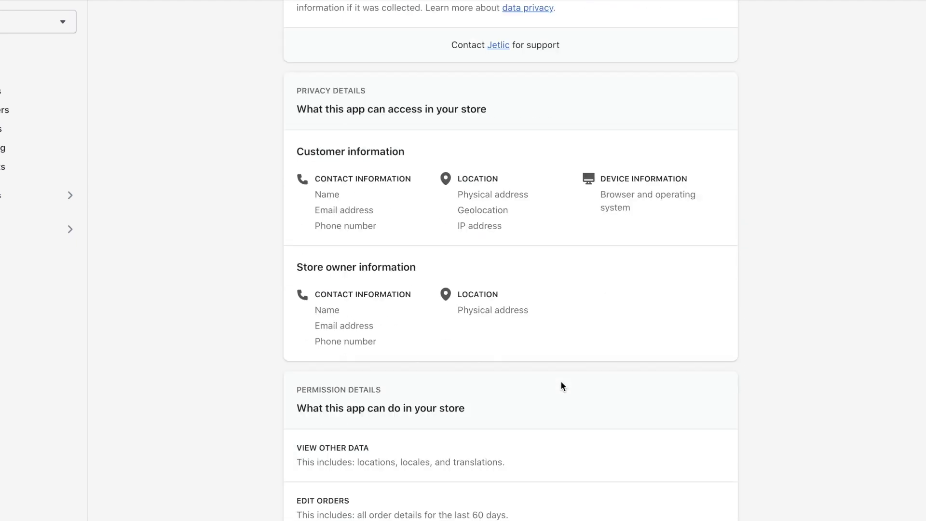
pyautogui.scroll(-3, 561, 385)
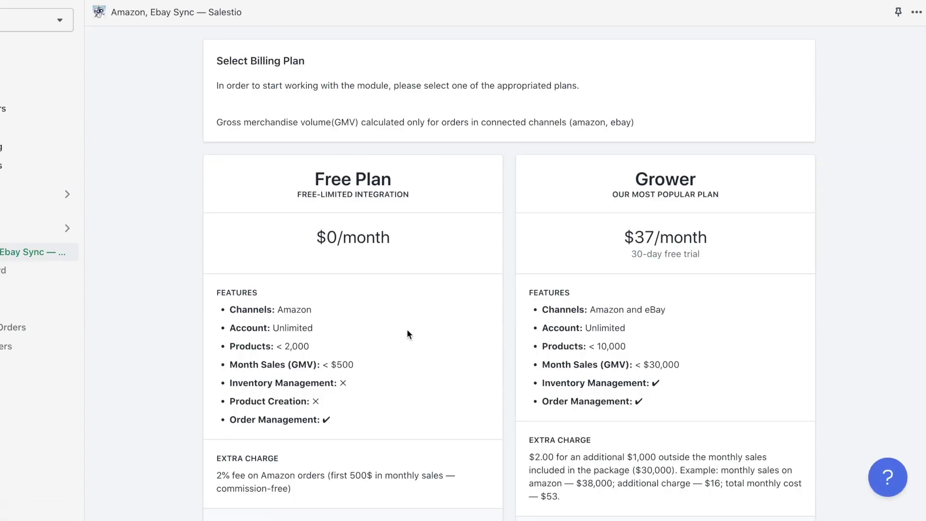
pyautogui.scroll(-3, 507, 190)
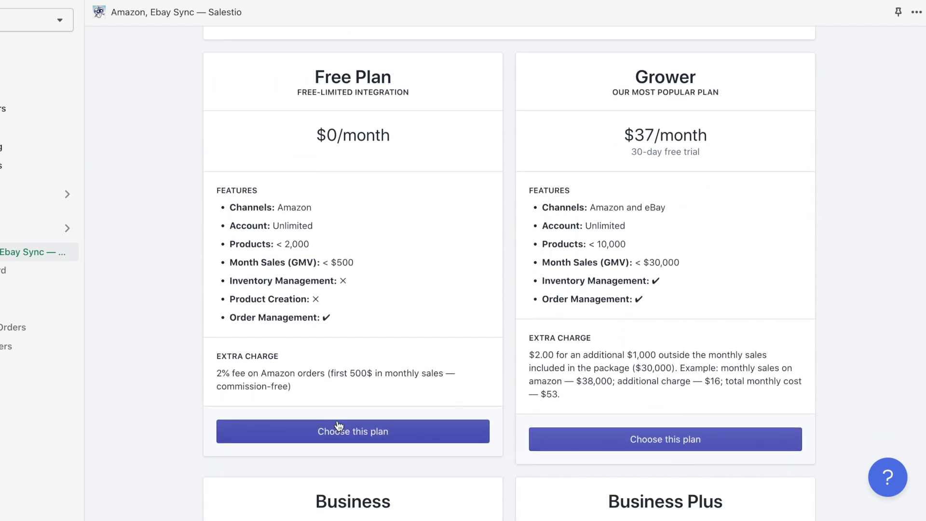
pyautogui.click(343, 429)
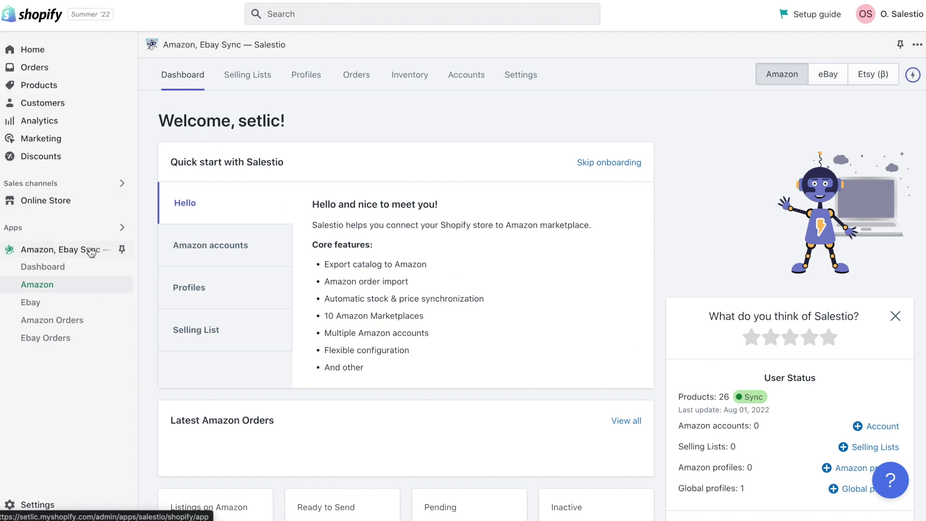
# Pin Amazon, Ebay Sync — Salestio in the sidebar Apps list.
pyautogui.click(122, 249)
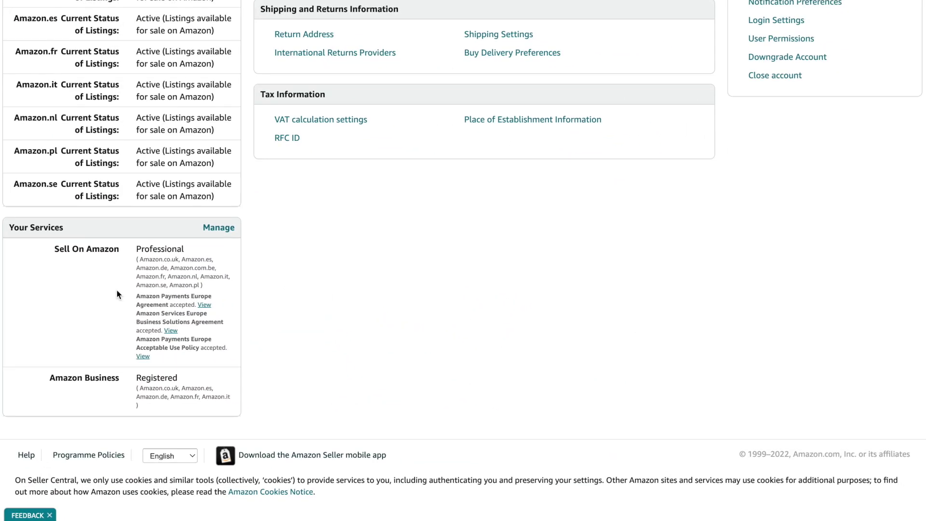
# Confirm in Account Info that Sell On Amazon is on the Professional plan.
pyautogui.scroll(1, 108, 278)
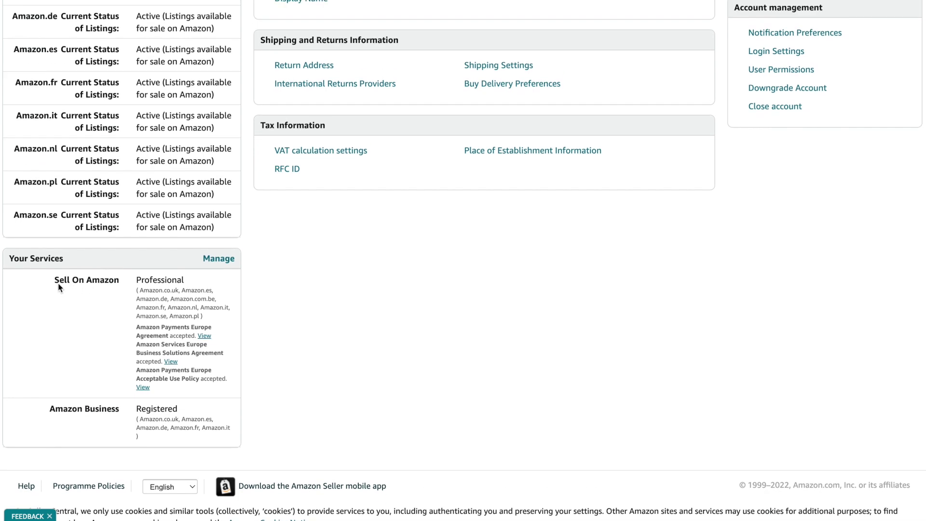
pyautogui.click(82, 283)
pyautogui.moveTo(51, 279); pyautogui.dragTo(197, 281)
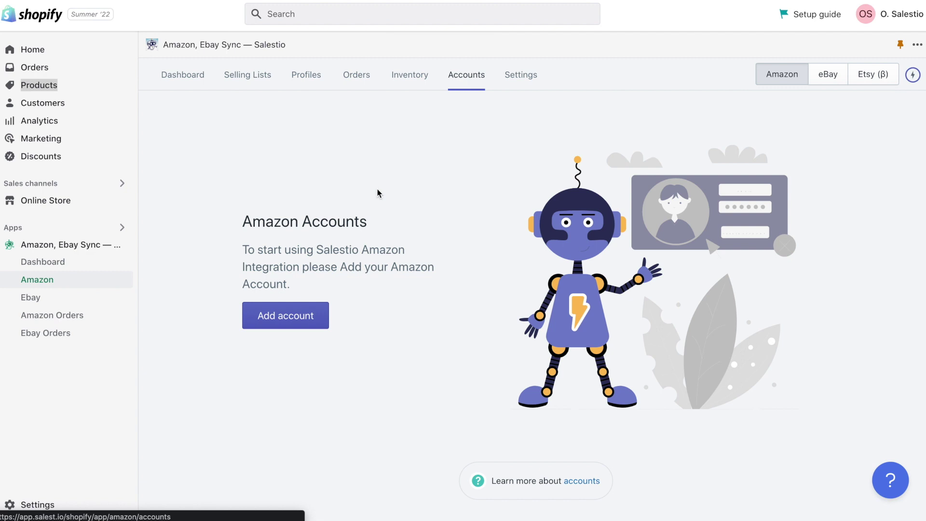
# Add and authorise Amazon account 'Setlic' with region Europe and the United Kingdom site.
pyautogui.click(285, 319)
pyautogui.click(228, 312)
pyautogui.click(229, 322)
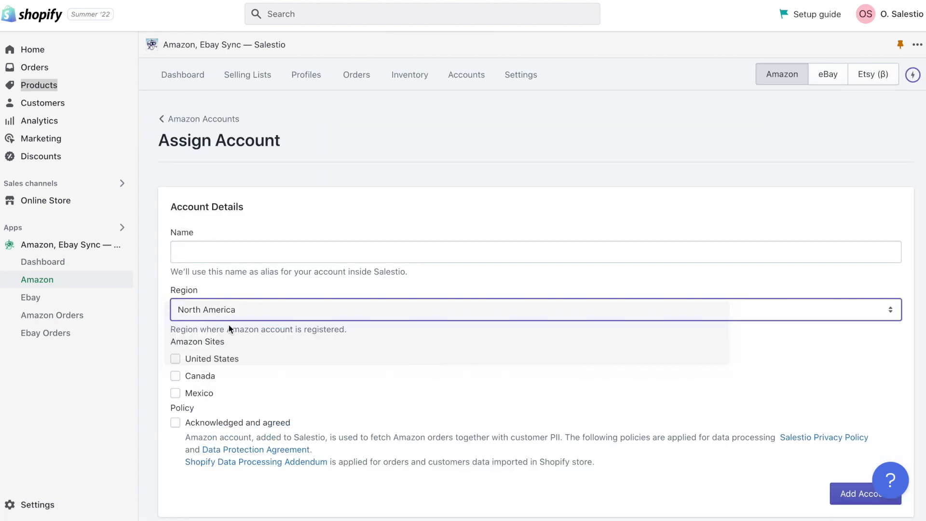
pyautogui.click(227, 357)
pyautogui.click(236, 250)
pyautogui.write('Setlic')
pyautogui.scroll(-4, 530, 337)
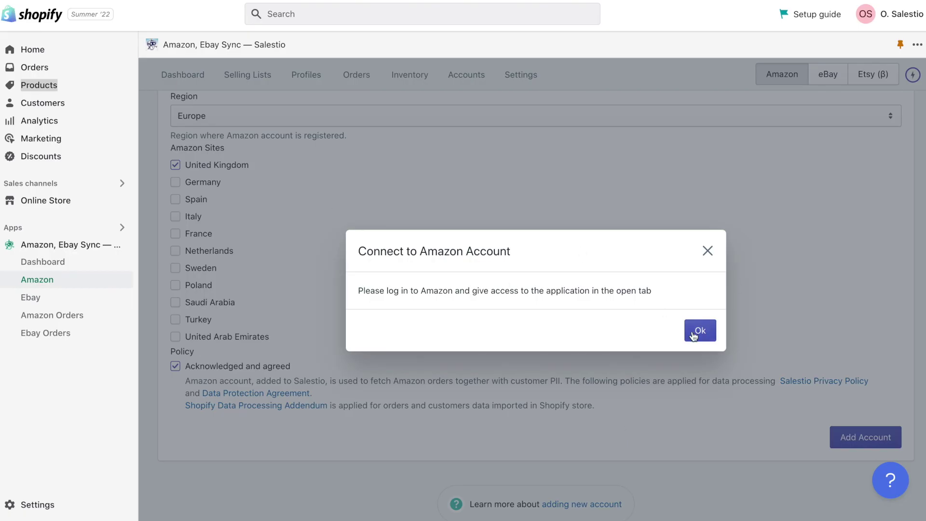
pyautogui.click(694, 334)
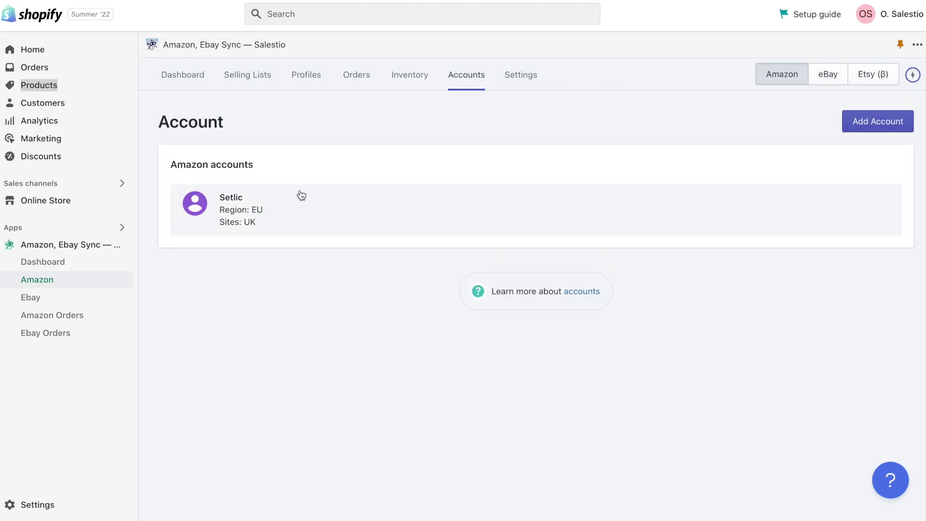
# Request an Amazon inventory download for the Setlic account from the Inventory page.
pyautogui.click(417, 75)
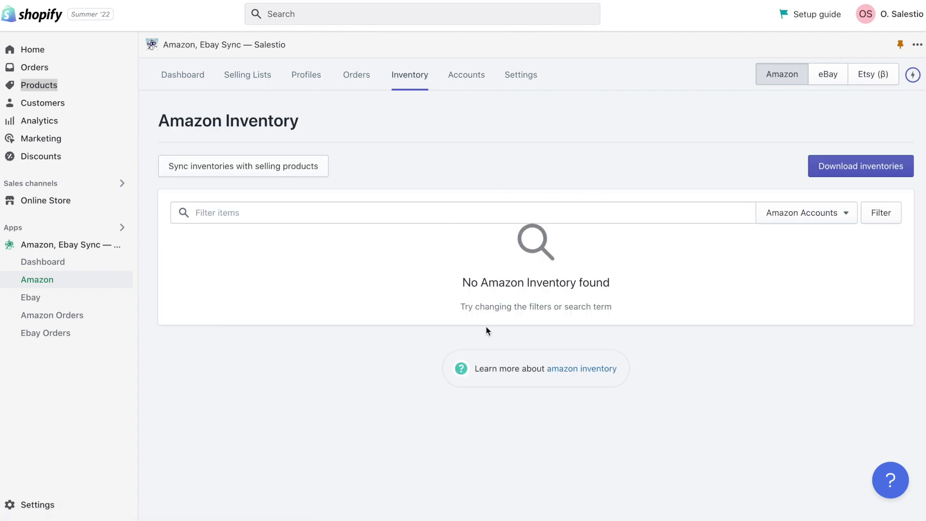
pyautogui.click(856, 169)
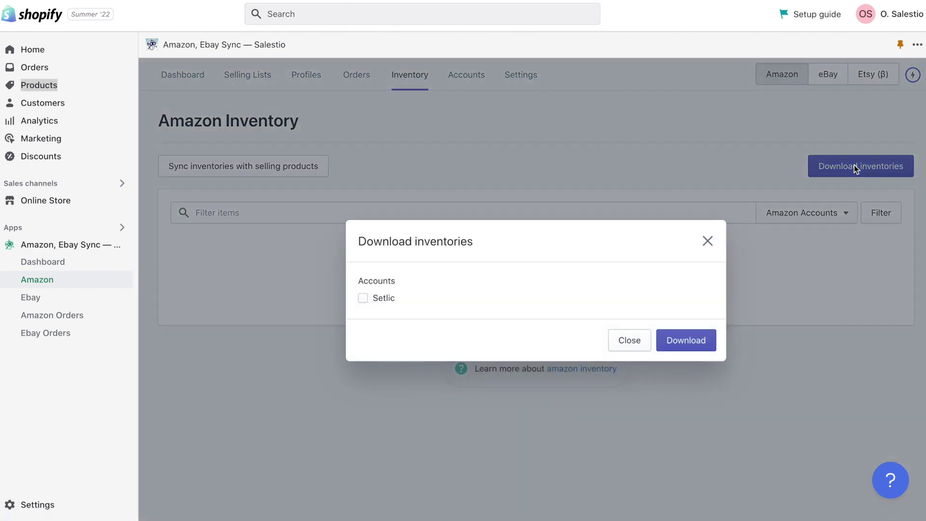
pyautogui.click(389, 296)
pyautogui.click(693, 343)
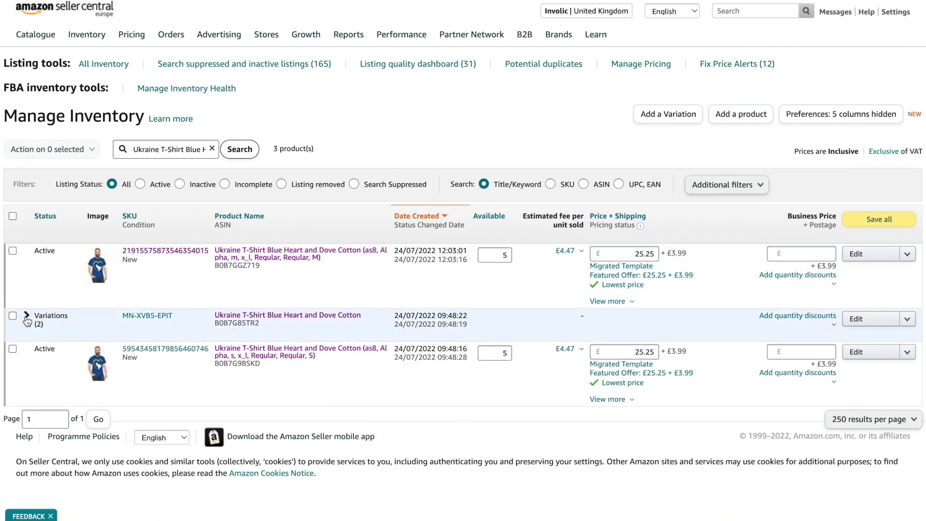
# Expand the Ukraine T-Shirt Blue Heart and Dove Cotton variations to show its two child listings.
pyautogui.click(26, 316)
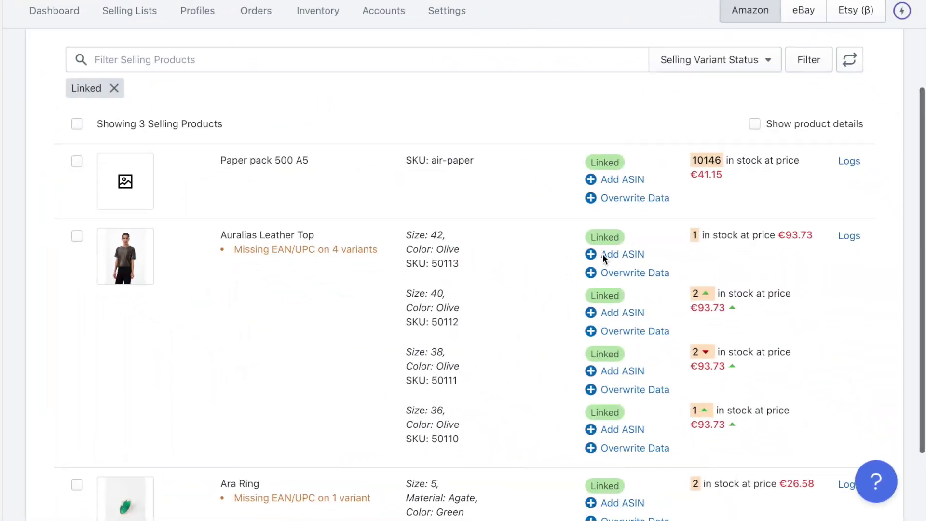
pyautogui.scroll(-1, 602, 253)
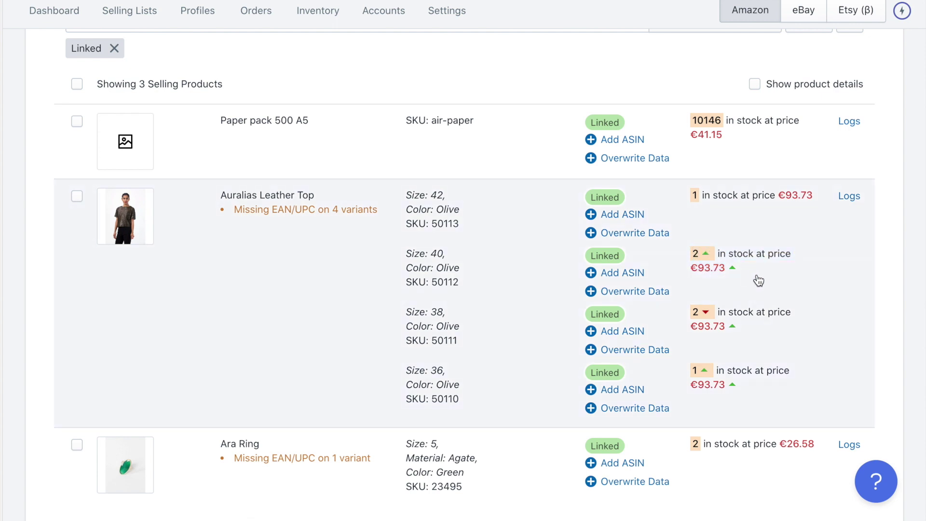
# Scroll the three linked products' stock and prices, then the dashboard's processing amazon.report.inventory job.
pyautogui.scroll(-1, 297, 263)
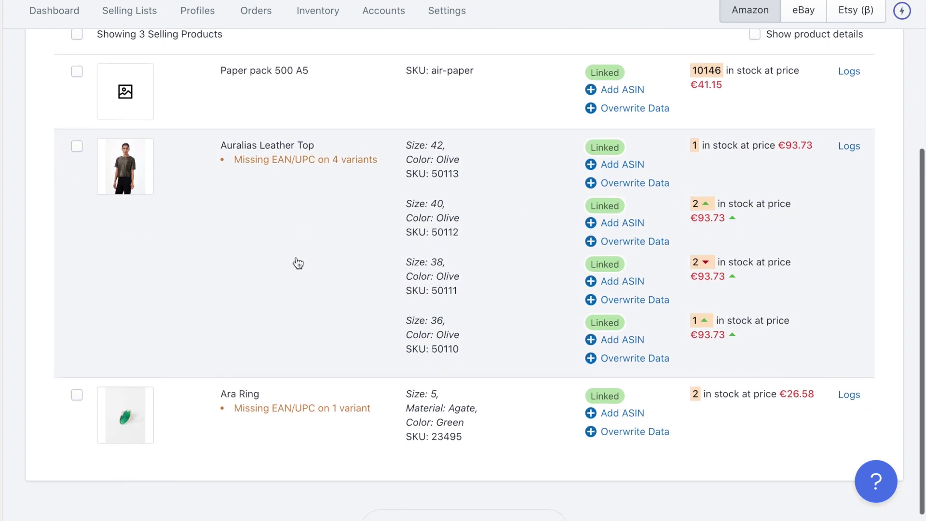
pyautogui.scroll(-1, 298, 263)
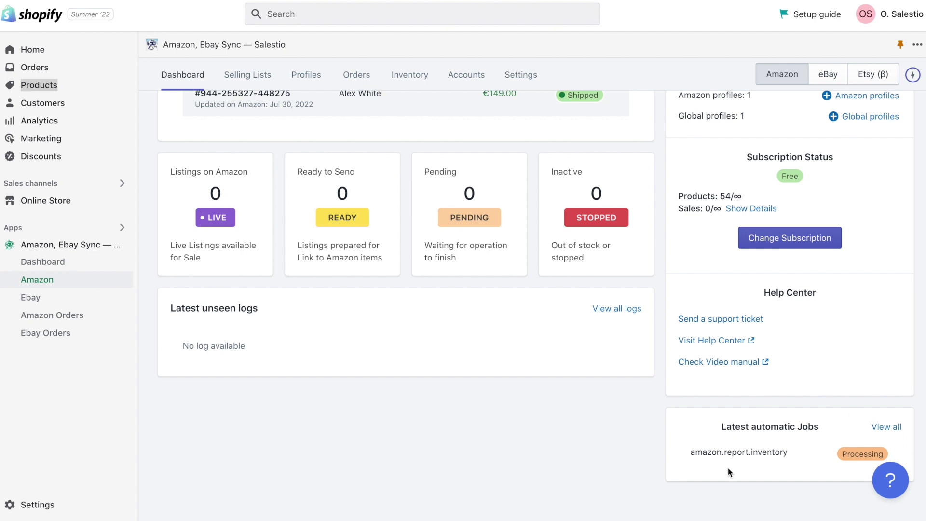
# Check the background jobs, then open the Default global profile from the Profiles page.
pyautogui.click(891, 429)
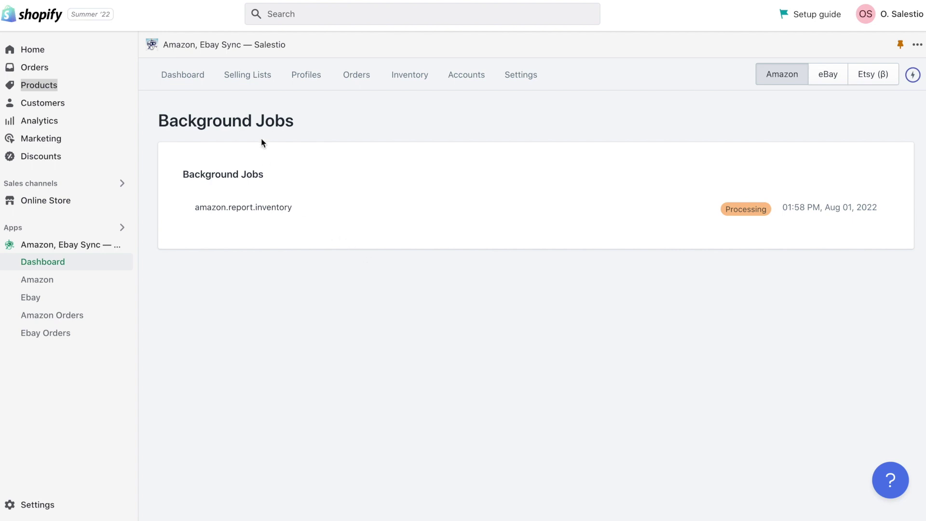
pyautogui.click(306, 76)
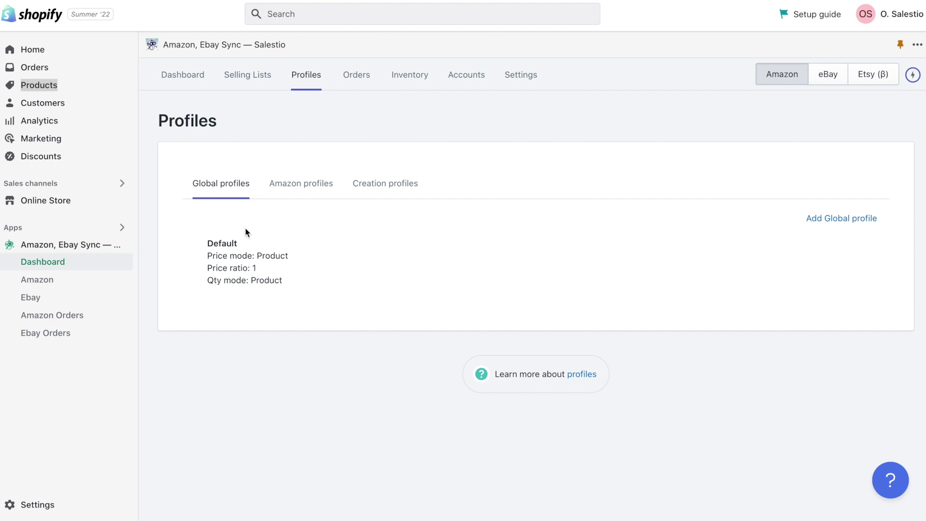
pyautogui.click(225, 255)
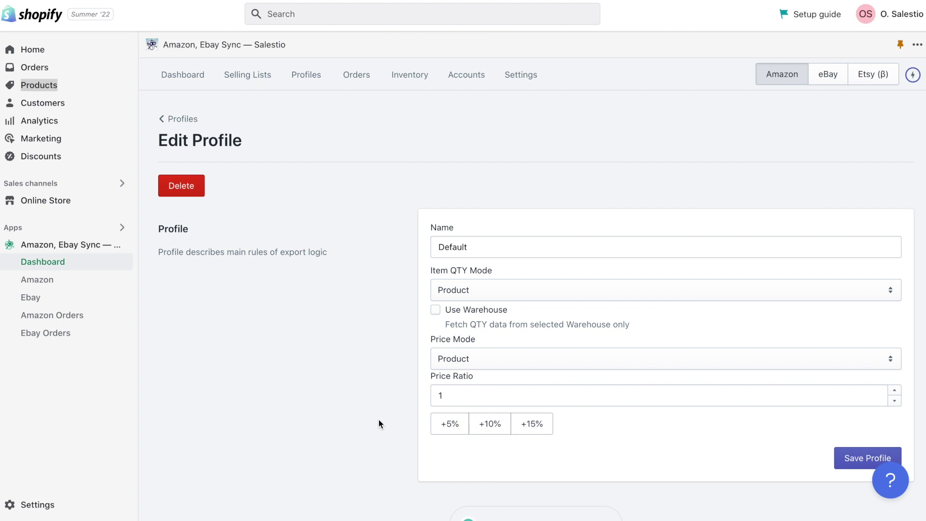
# Enable Use Warehouse in the Default global profile and select the Printify warehouse.
pyautogui.click(492, 300)
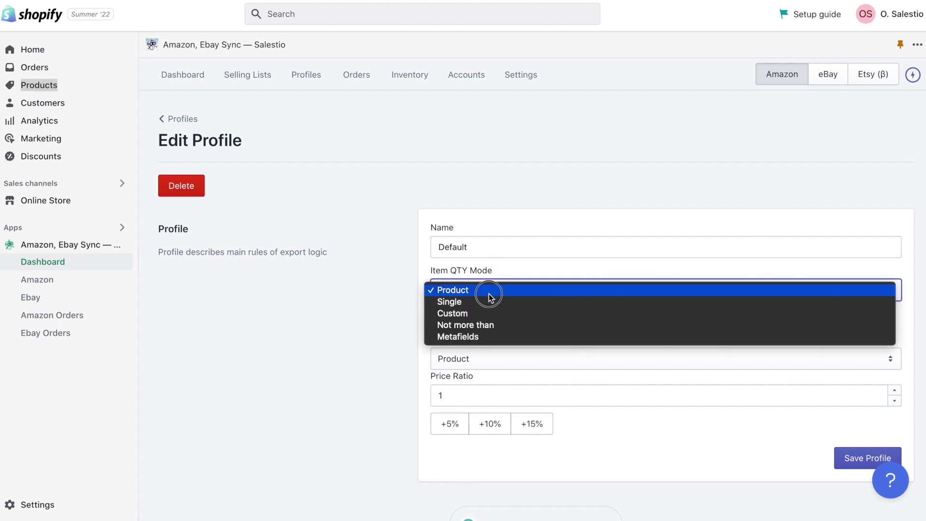
pyautogui.click(483, 326)
pyautogui.click(485, 356)
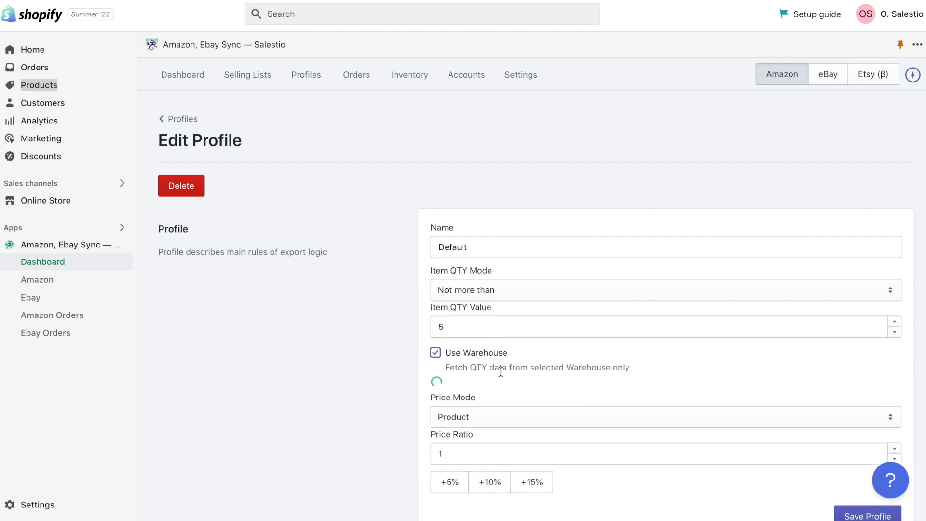
pyautogui.click(491, 400)
pyautogui.click(487, 423)
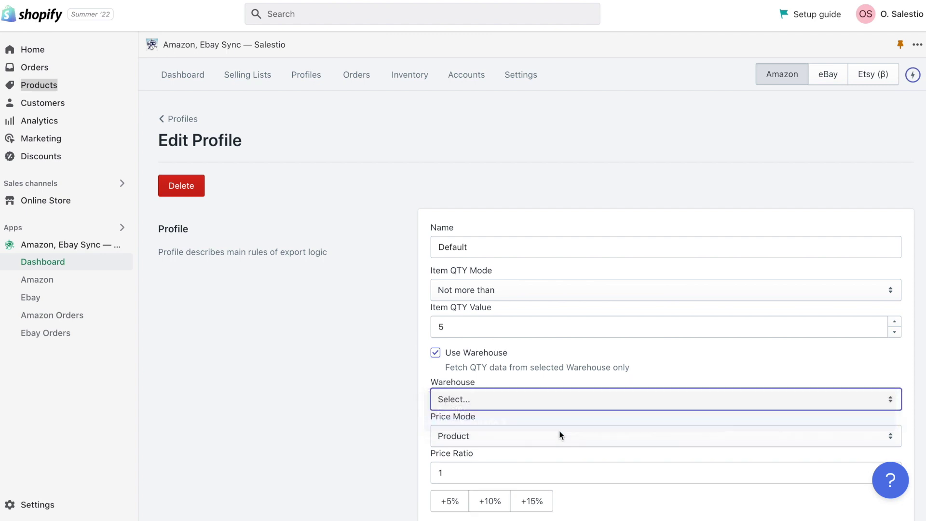
pyautogui.click(500, 389)
pyautogui.press('Escape')
pyautogui.press('Up')
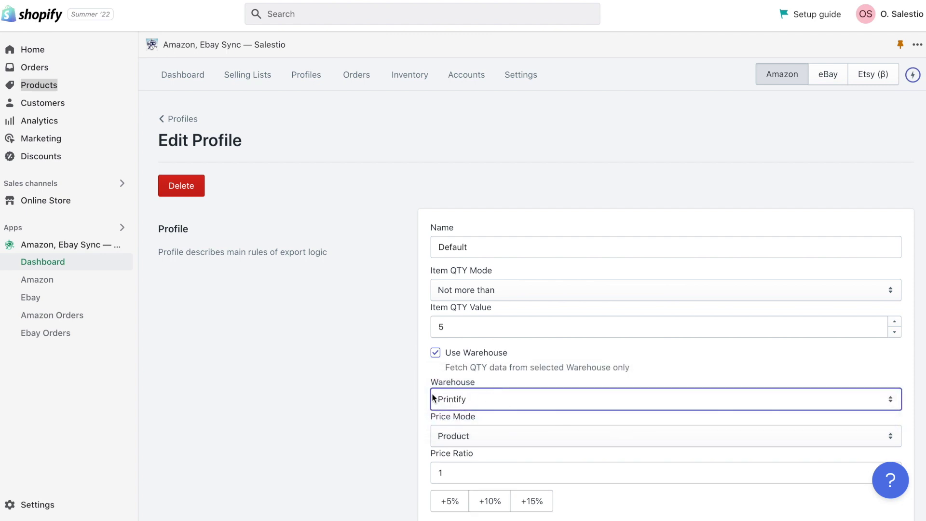
# Raise the price ratio to 1.15, set Product quantity mode, and save the profile.
pyautogui.click(464, 497)
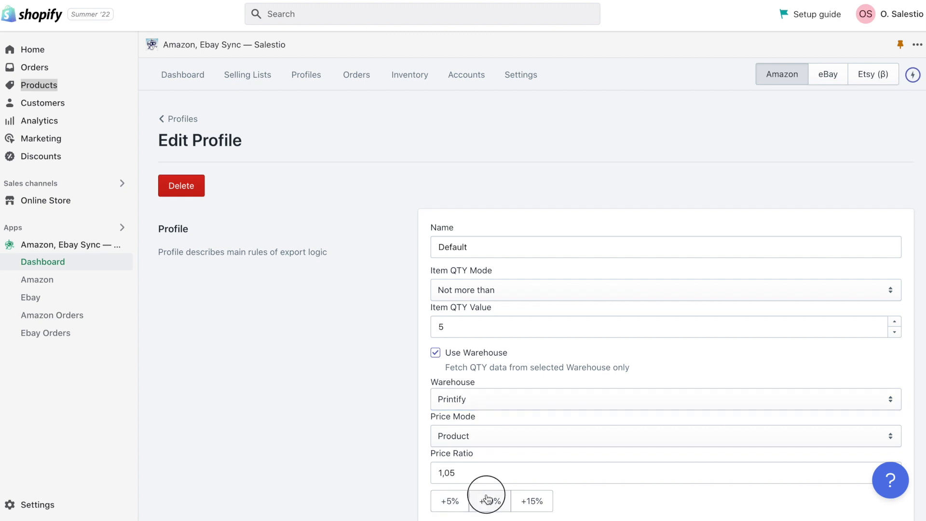
pyautogui.click(488, 499)
pyautogui.click(497, 288)
pyautogui.click(483, 271)
pyautogui.scroll(-1, 407, 409)
pyautogui.click(871, 438)
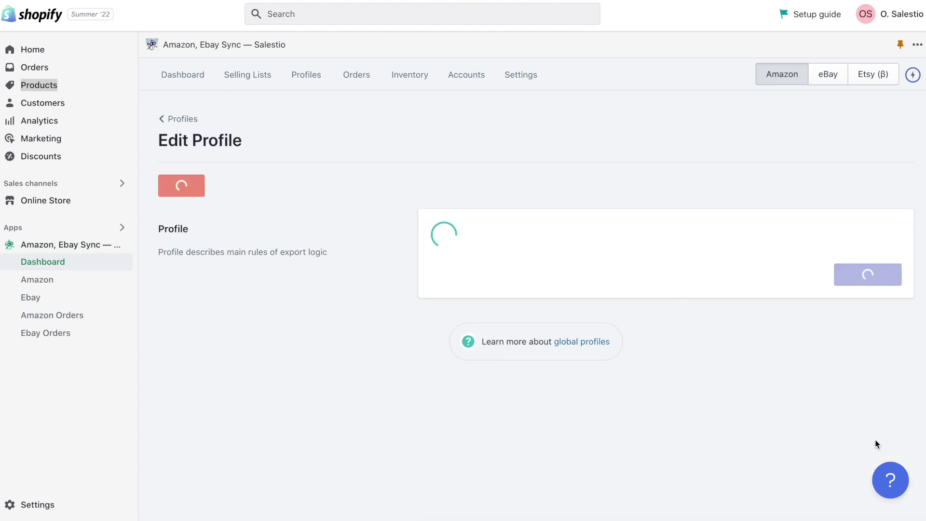
pyautogui.click(181, 119)
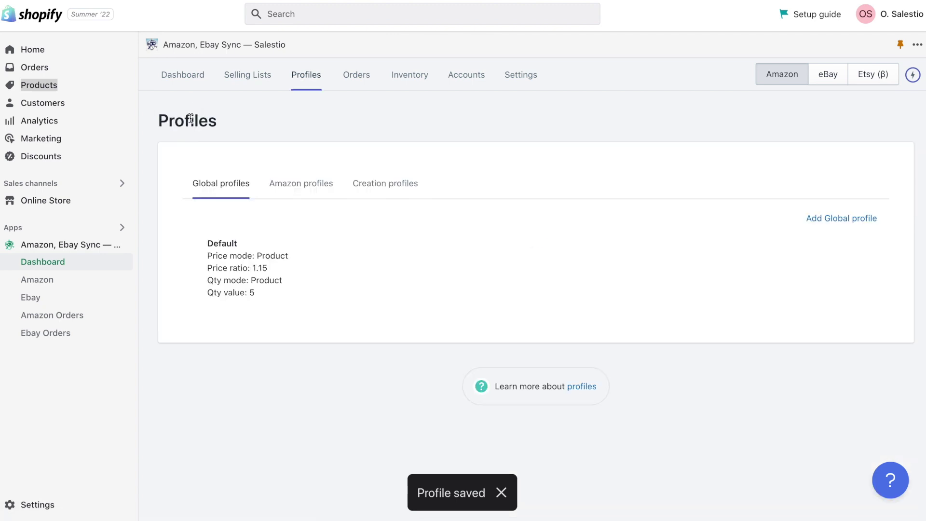
# In the Default Amazon profile, set single United Kingdom marketplace and 5 Days fulfillment latency.
pyautogui.click(303, 182)
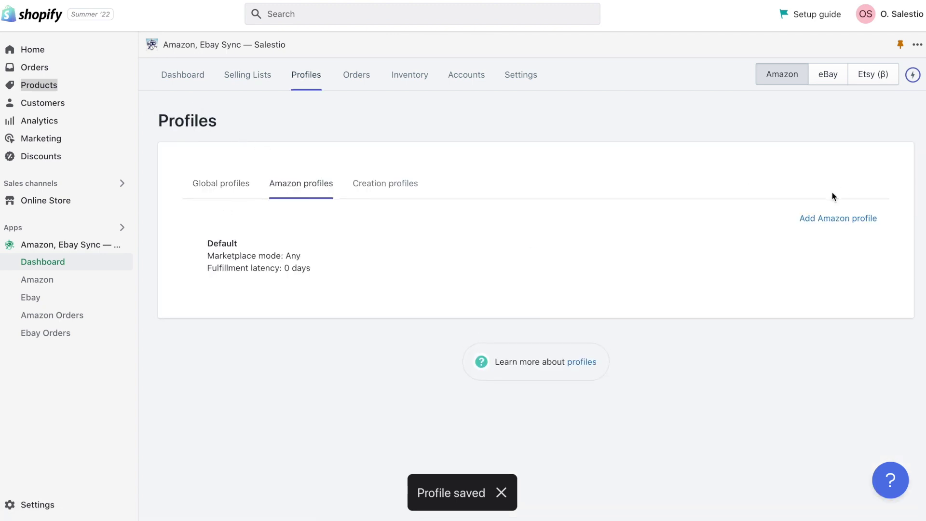
pyautogui.click(653, 274)
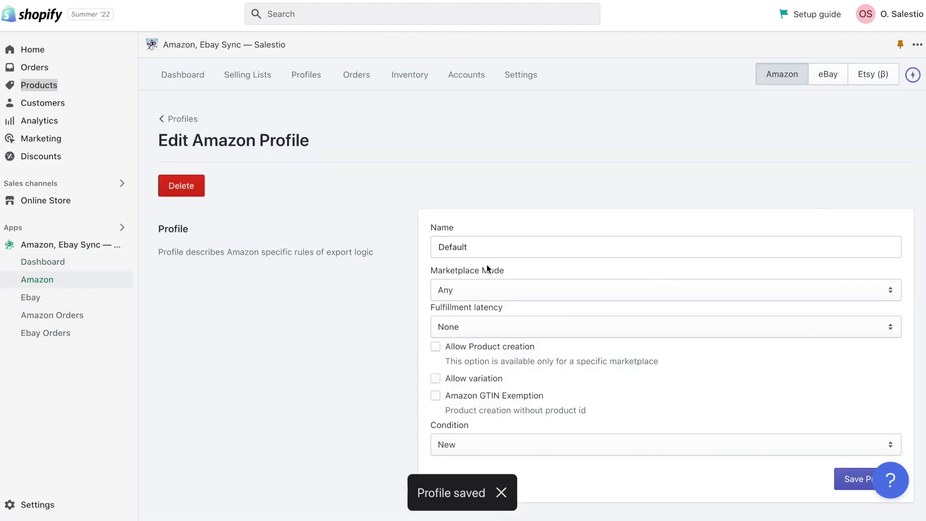
pyautogui.click(489, 291)
pyautogui.click(461, 300)
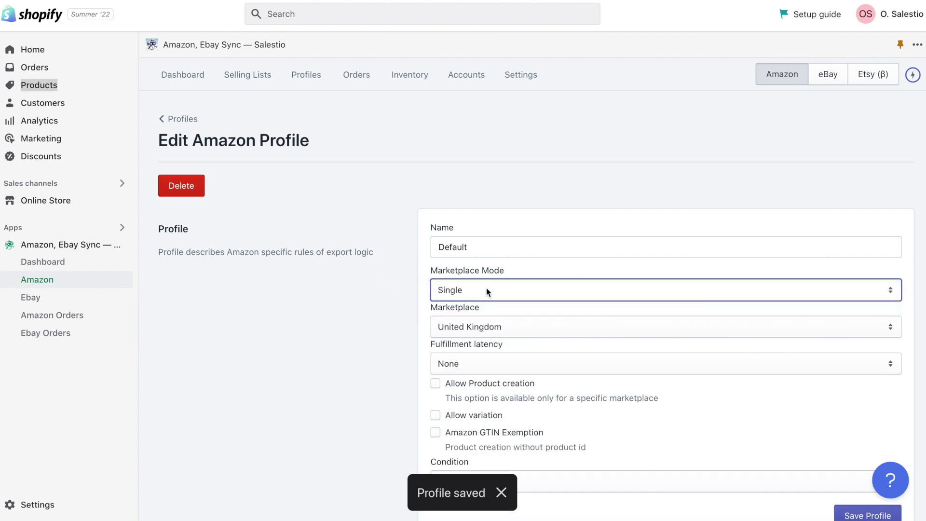
pyautogui.click(486, 290)
pyautogui.click(472, 277)
pyautogui.click(470, 327)
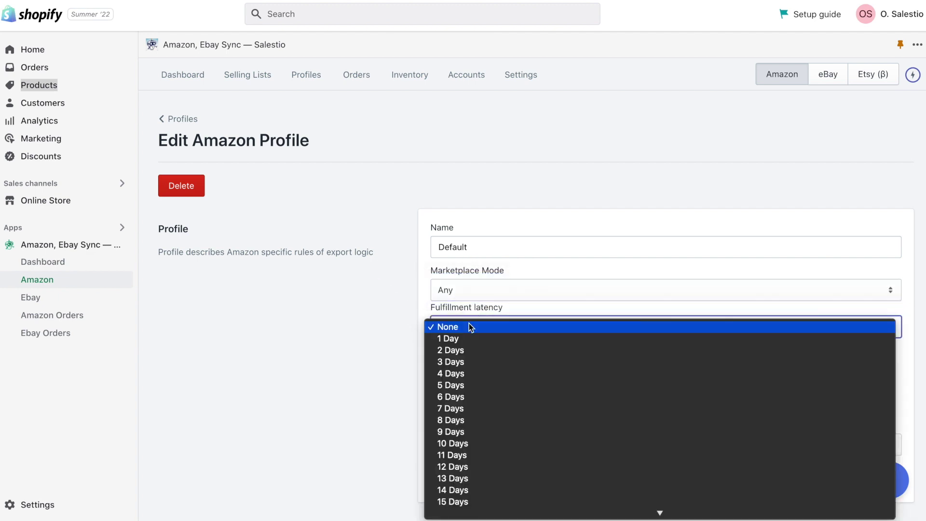
pyautogui.click(482, 385)
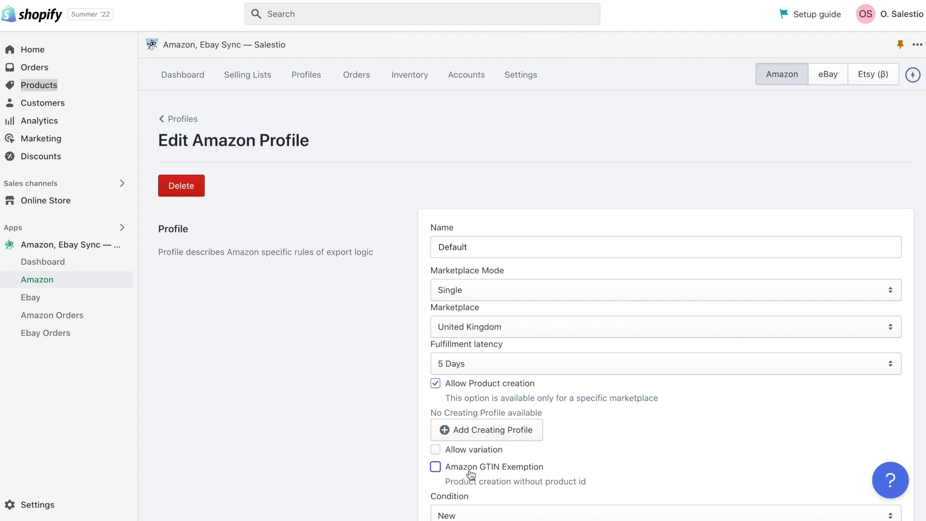
# Turn off product creation, keep New item condition, and save the Amazon profile.
pyautogui.scroll(-2, 516, 487)
pyautogui.click(503, 303)
pyautogui.click(510, 400)
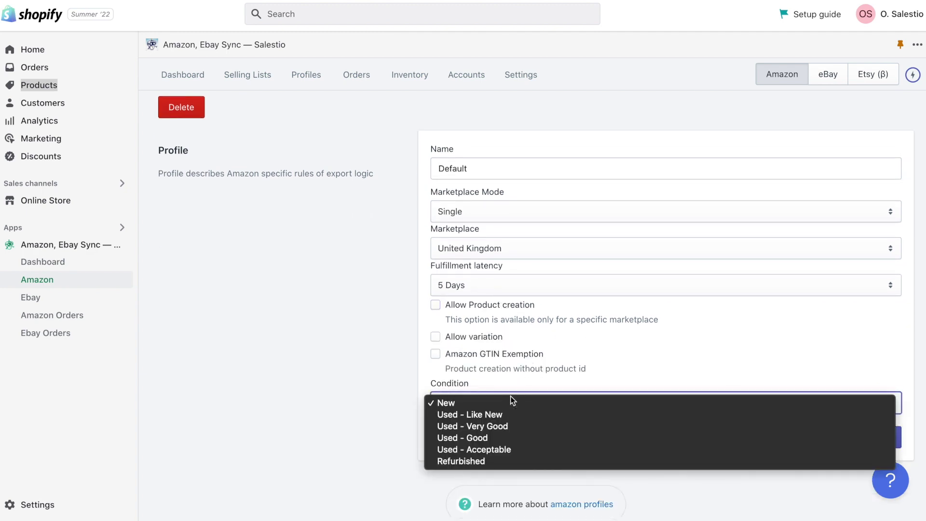
pyautogui.click(502, 403)
pyautogui.click(868, 440)
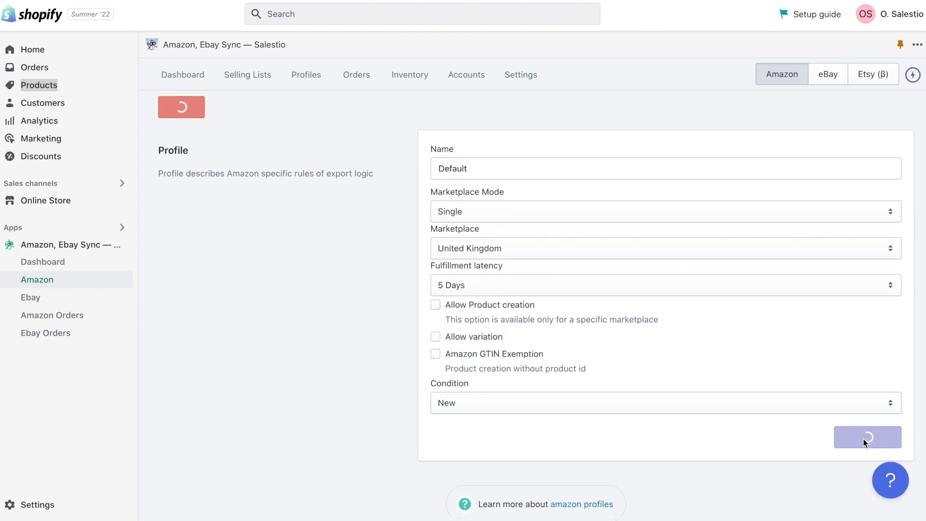
pyautogui.click(306, 77)
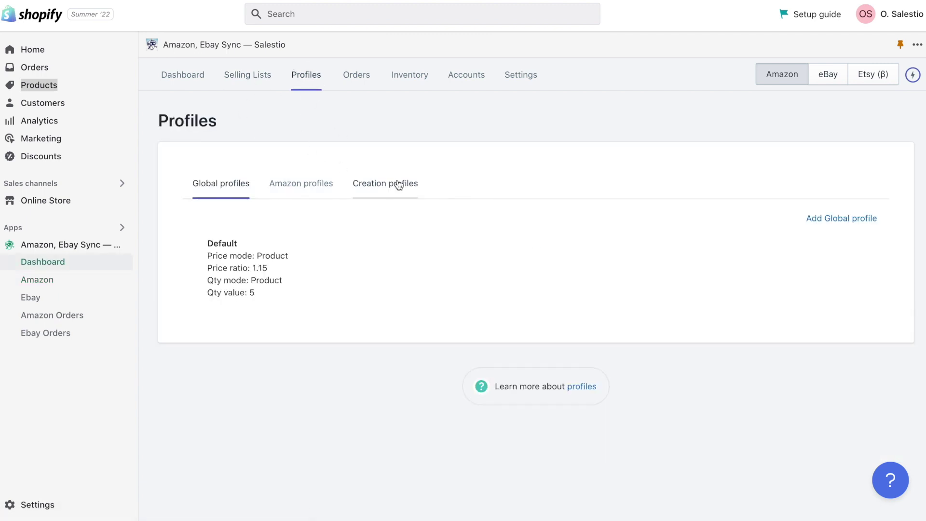
# Start a new creation profile for United Kingdom using Product Title and Product description.
pyautogui.click(399, 182)
pyautogui.click(852, 225)
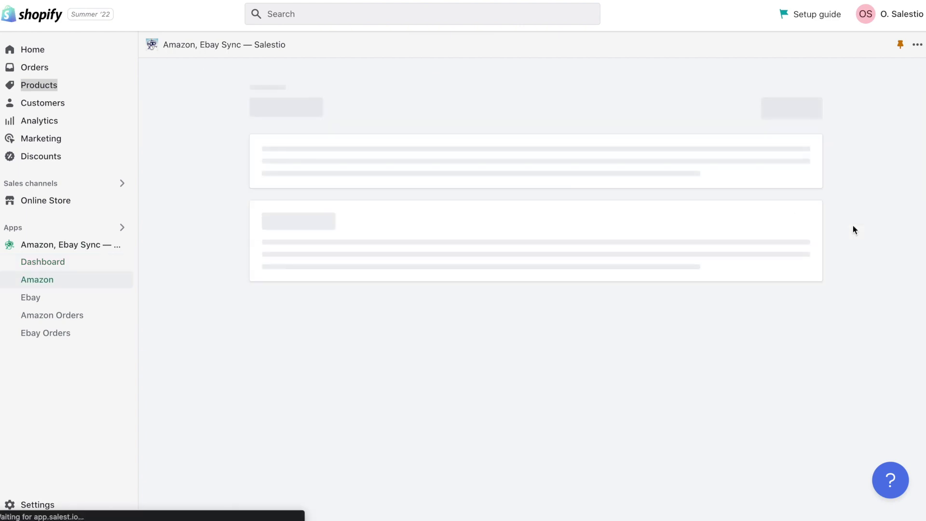
pyautogui.scroll(-8, 371, 284)
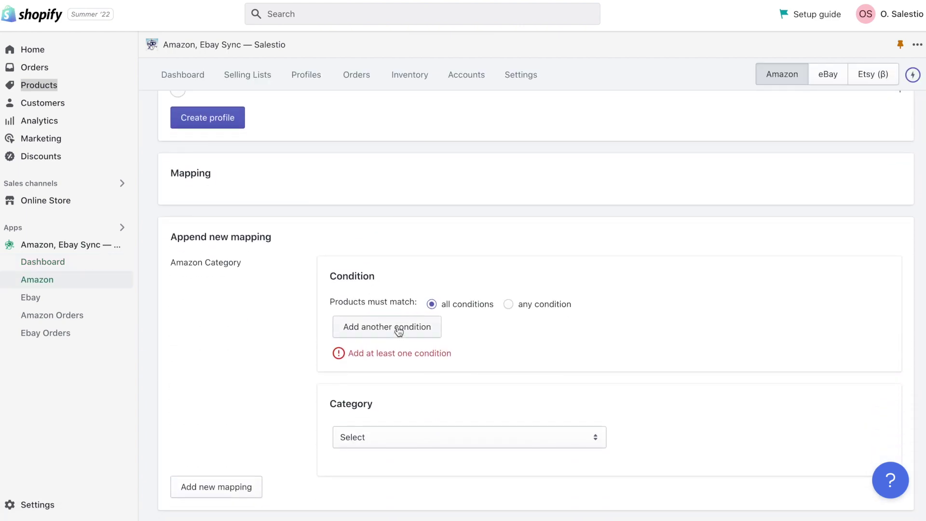
pyautogui.click(396, 326)
pyautogui.scroll(6, 309, 232)
pyautogui.click(224, 137)
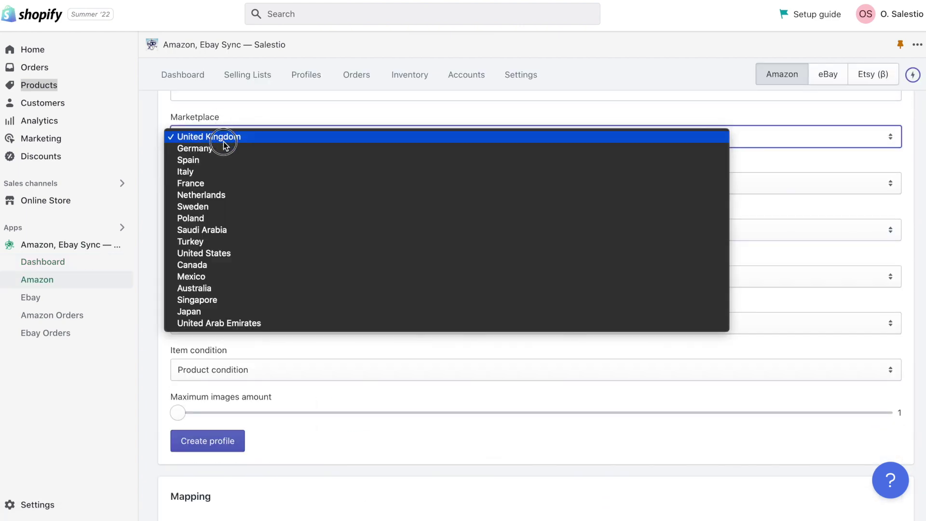
pyautogui.click(224, 135)
pyautogui.click(244, 182)
pyautogui.click(207, 183)
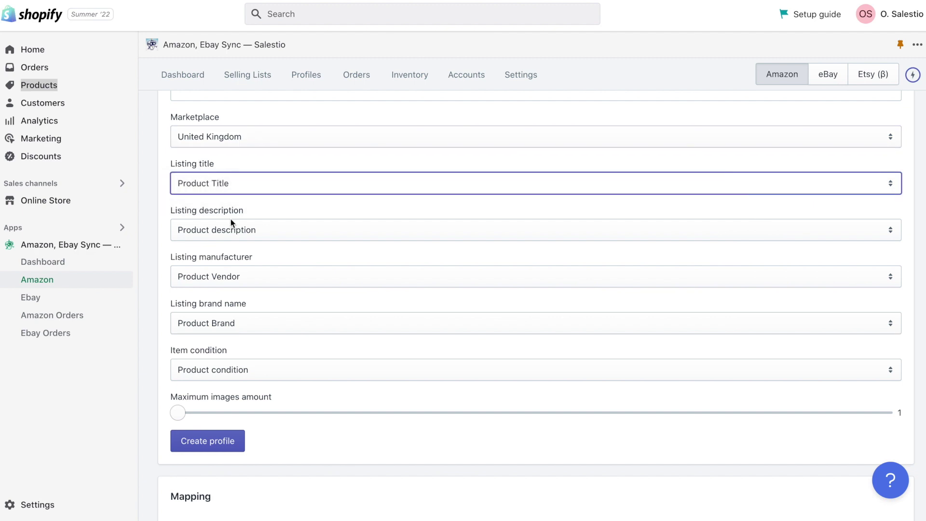
pyautogui.click(230, 220)
pyautogui.click(230, 221)
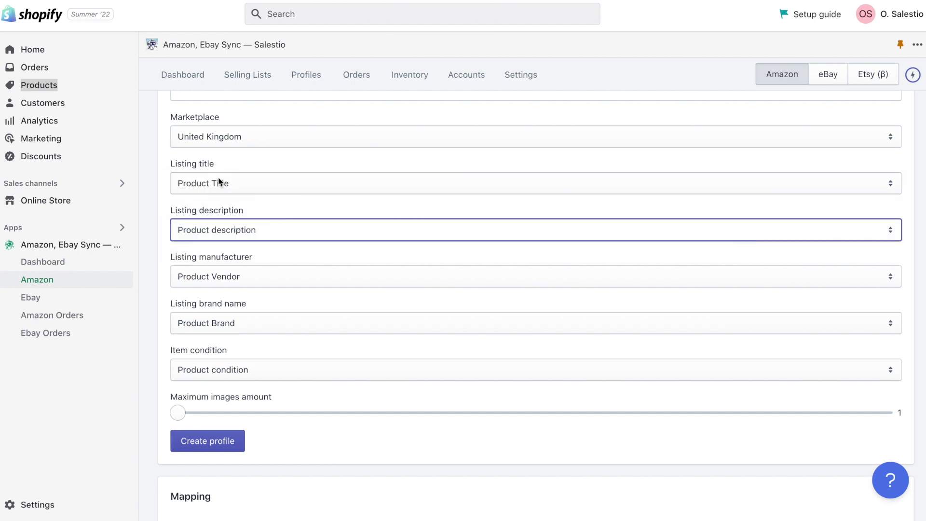
# Set the images slider to 5 and add a Product Collection = Ukraine condition.
pyautogui.scroll(-1, 203, 314)
pyautogui.moveTo(178, 355); pyautogui.dragTo(531, 355)
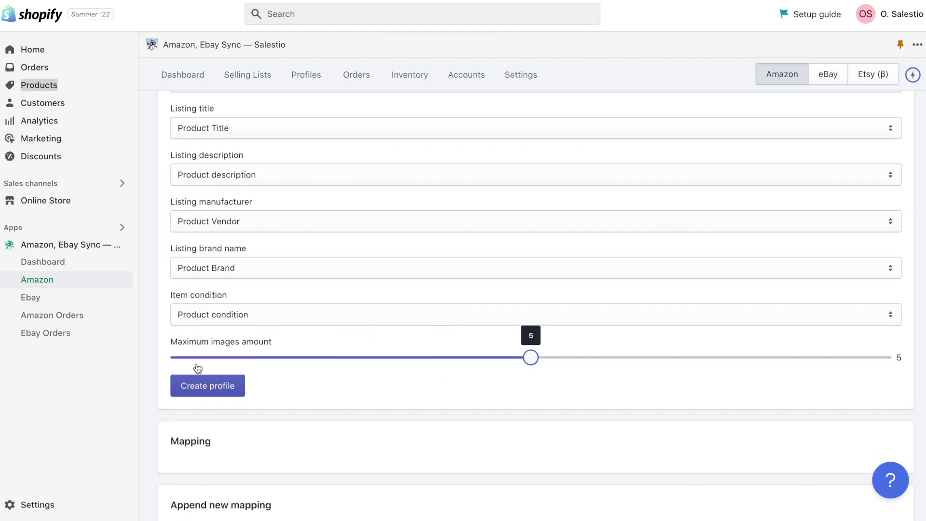
pyautogui.scroll(-3, 379, 407)
pyautogui.click(387, 441)
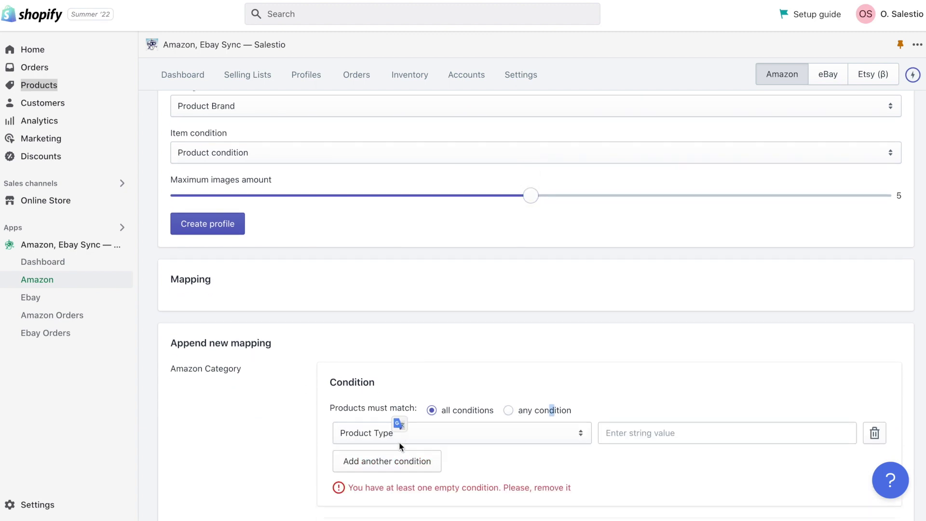
pyautogui.scroll(-3, 482, 386)
pyautogui.click(532, 360)
pyautogui.click(490, 377)
pyautogui.click(635, 365)
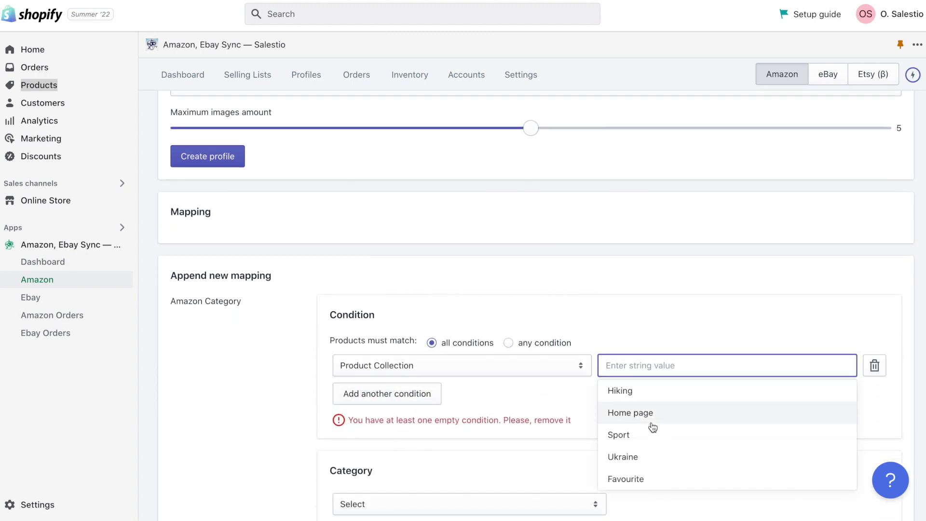
pyautogui.click(627, 457)
# Map the Ukraine collection to the Amazon Clothing category.
pyautogui.scroll(-2, 572, 422)
pyautogui.click(478, 413)
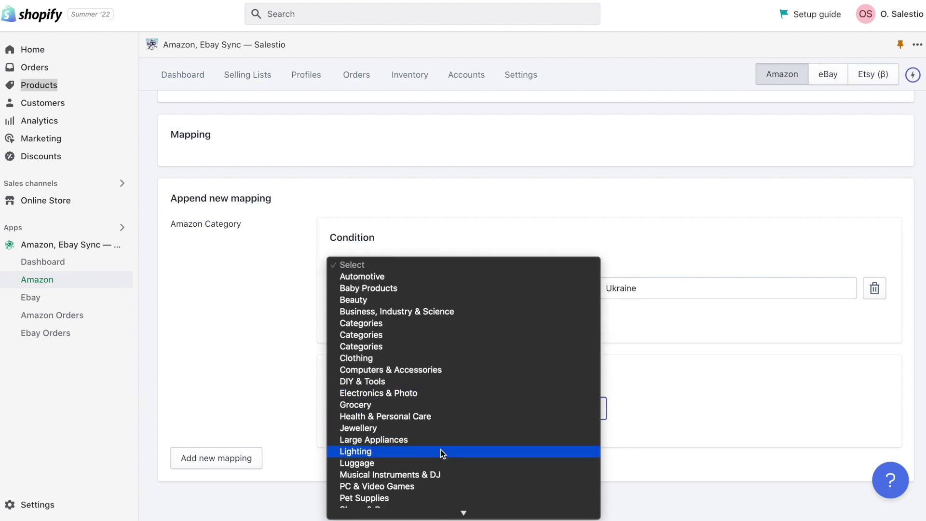
pyautogui.click(375, 347)
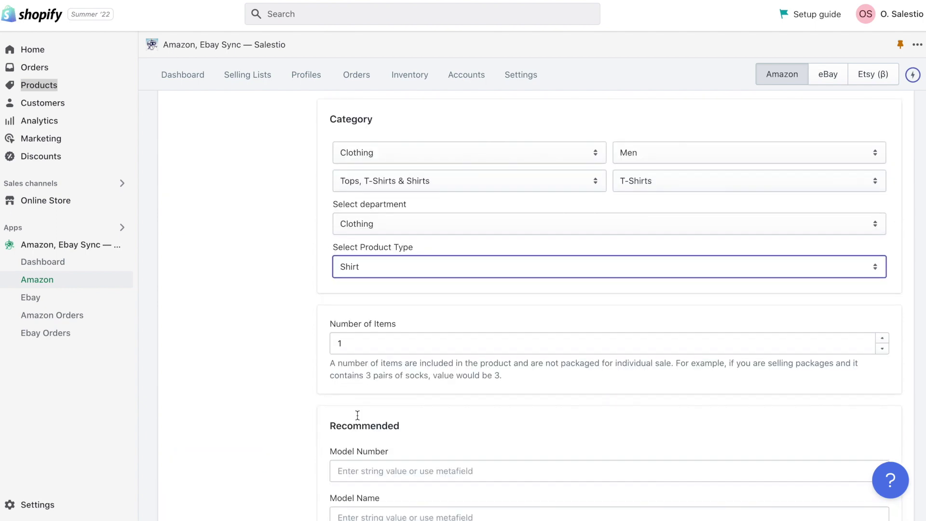
pyautogui.scroll(-12, 357, 415)
pyautogui.scroll(-6, 357, 415)
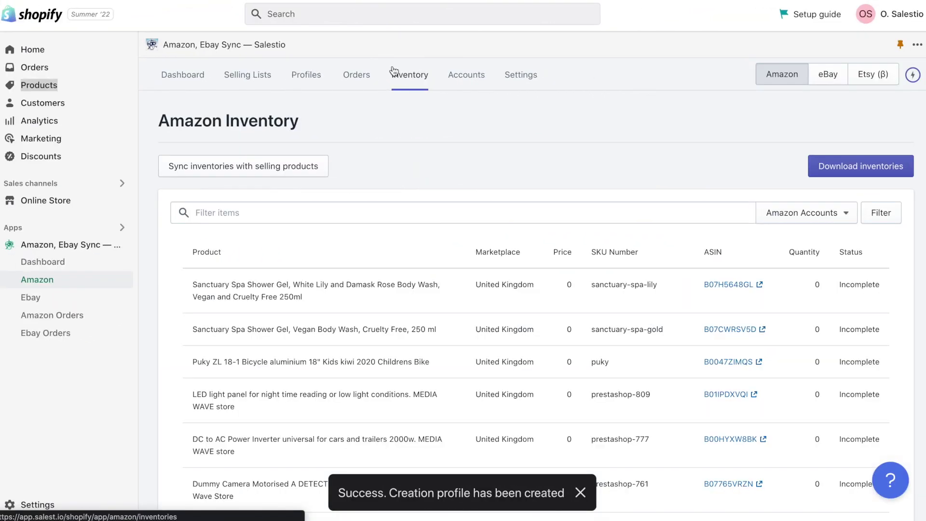
# Sync Amazon inventories with selling products for the Setlic account.
pyautogui.scroll(-4, 640, 283)
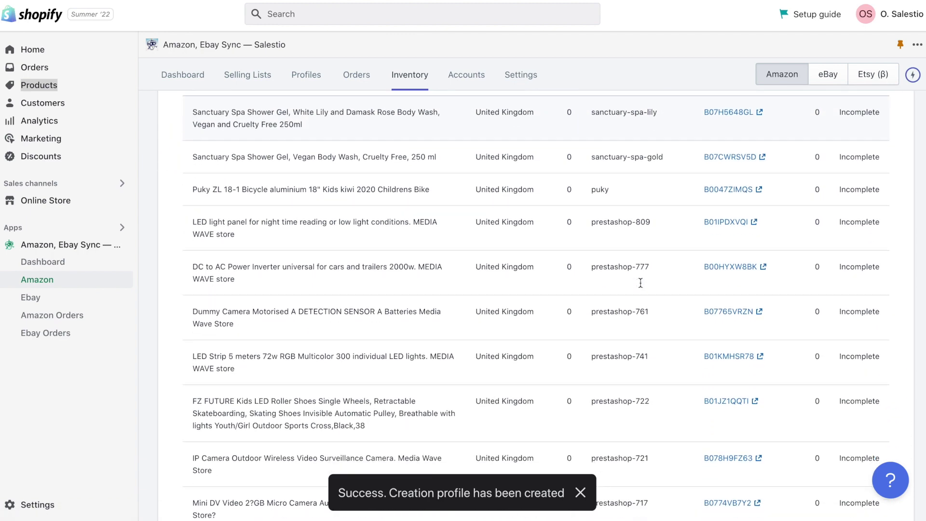
pyautogui.scroll(-15, 640, 284)
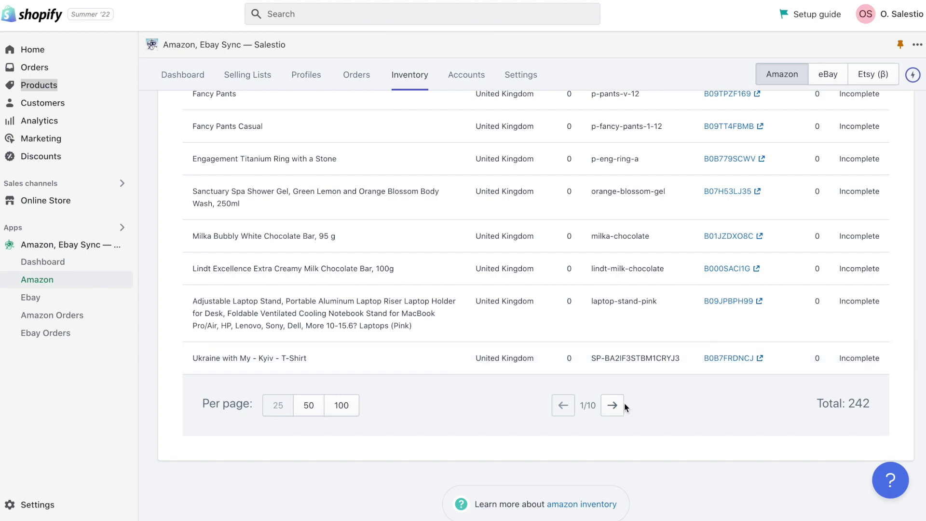
pyautogui.scroll(15, 554, 238)
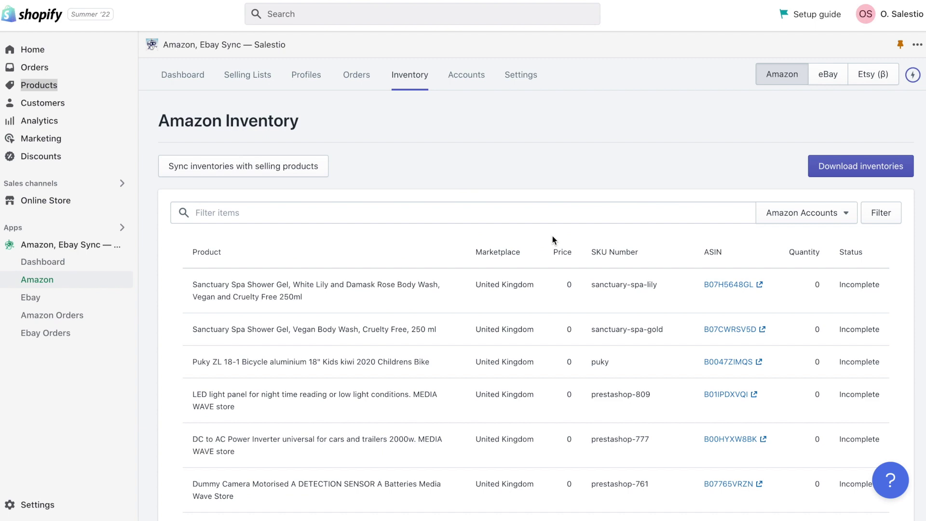
pyautogui.click(280, 177)
pyautogui.click(380, 302)
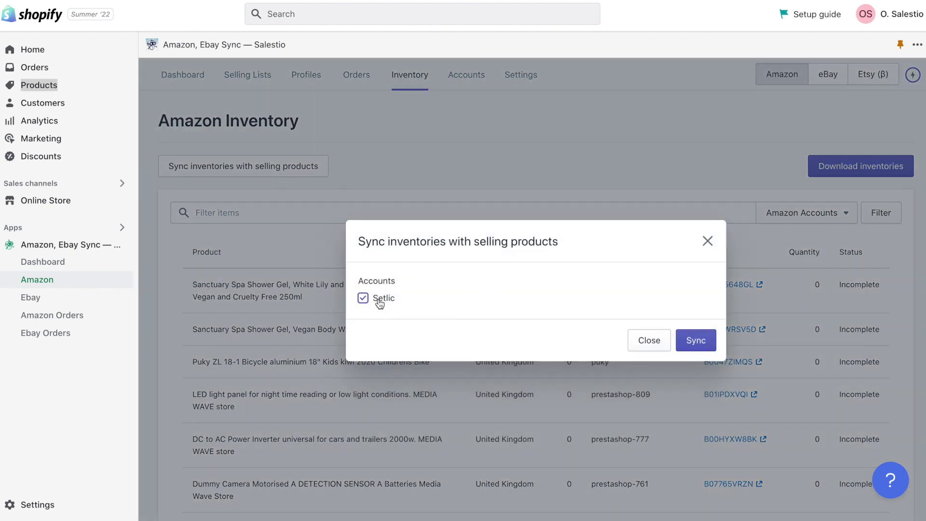
pyautogui.click(702, 344)
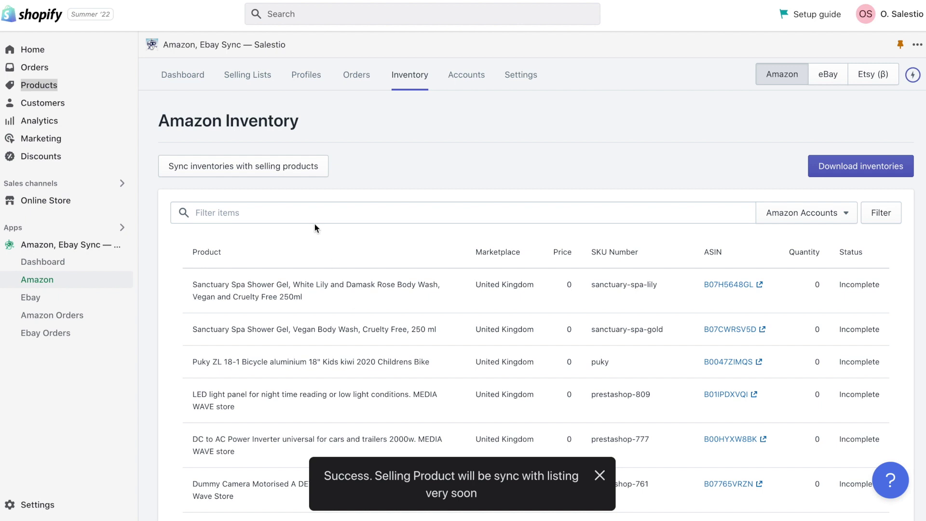
# Start a new selling list named 'Setlic T-Shirt' assigned to the Setlic account.
pyautogui.click(250, 75)
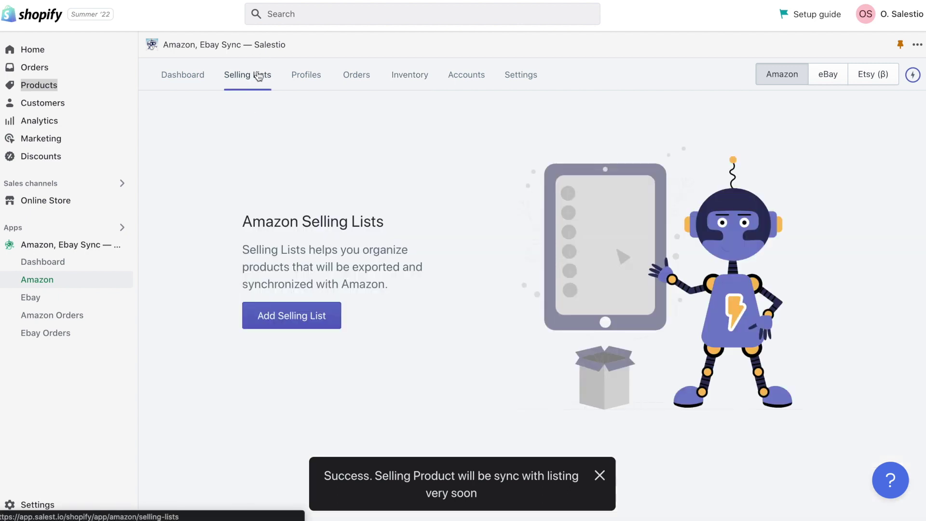
pyautogui.click(308, 317)
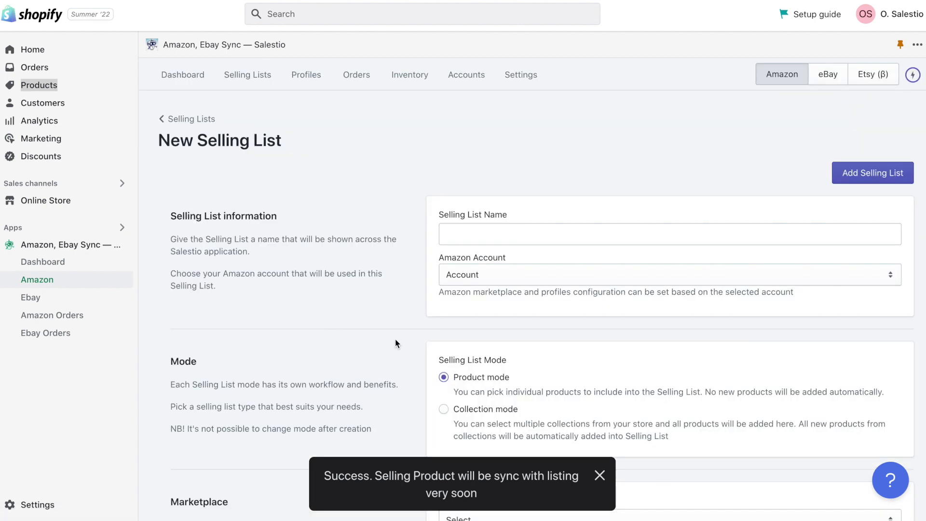
pyautogui.click(555, 231)
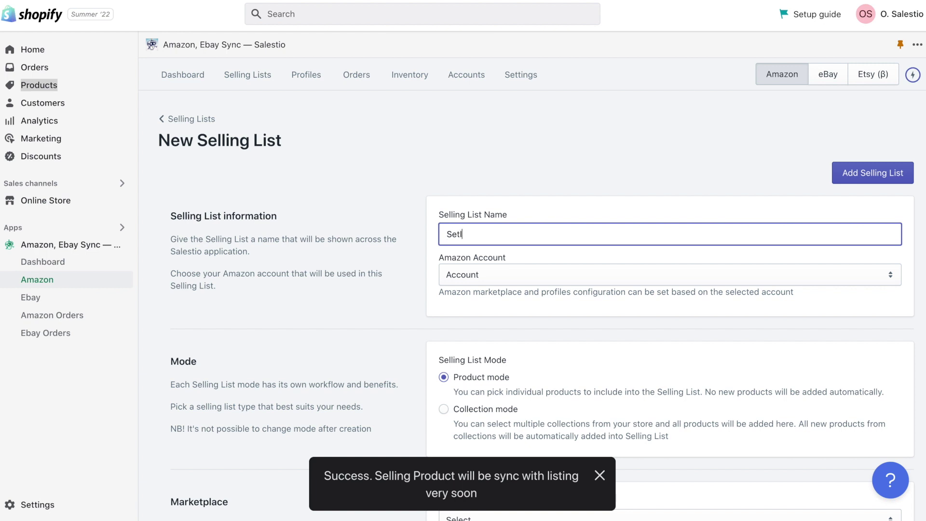
pyautogui.write('Setlic T-Shirt')
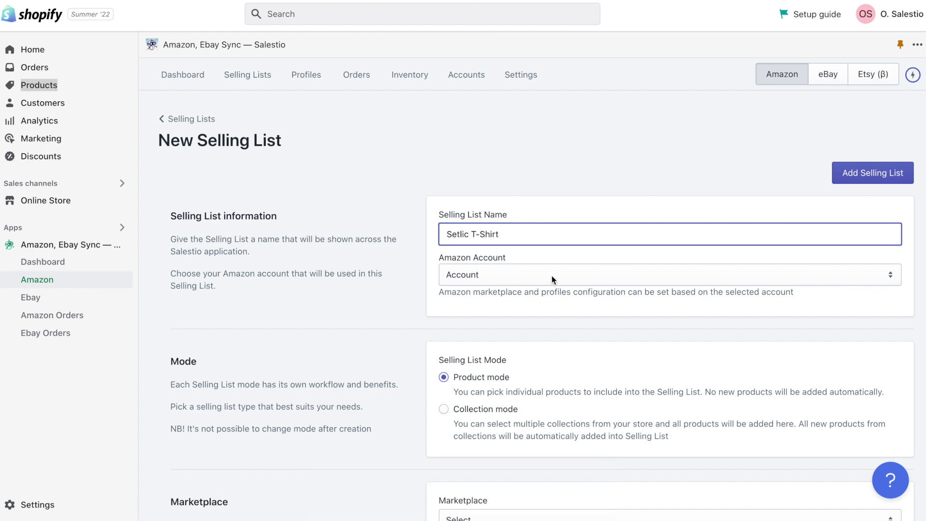
pyautogui.click(553, 280)
pyautogui.click(533, 289)
# Switch the list to Collection mode, add the Hiking collection, and create it.
pyautogui.click(492, 421)
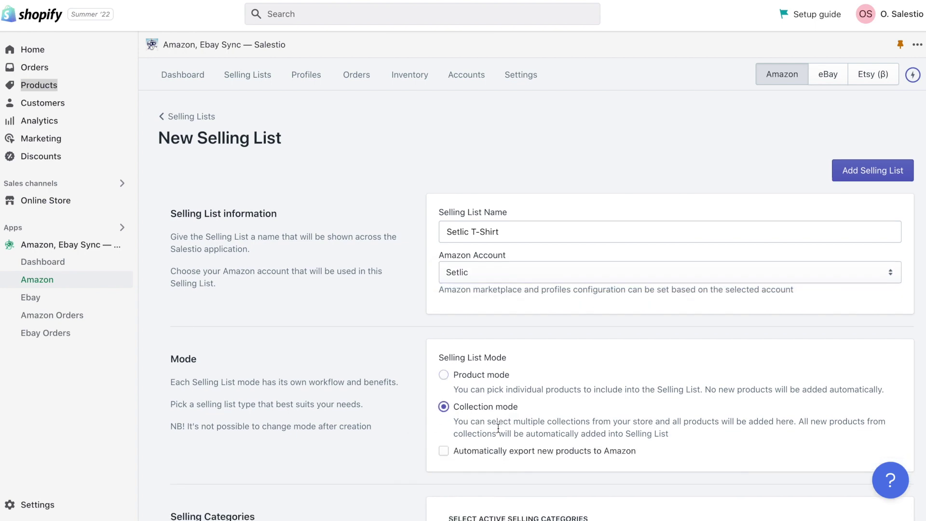
pyautogui.scroll(-3, 498, 428)
pyautogui.click(502, 413)
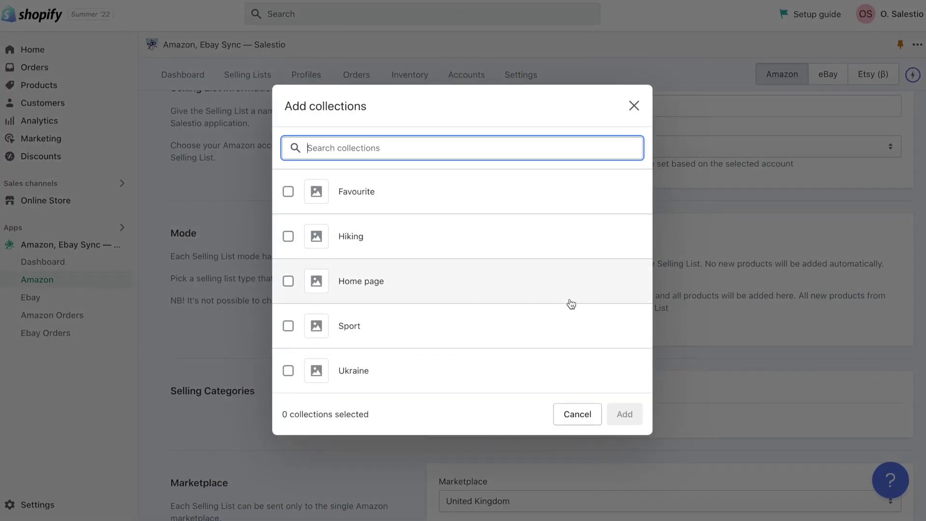
pyautogui.click(389, 251)
pyautogui.click(630, 415)
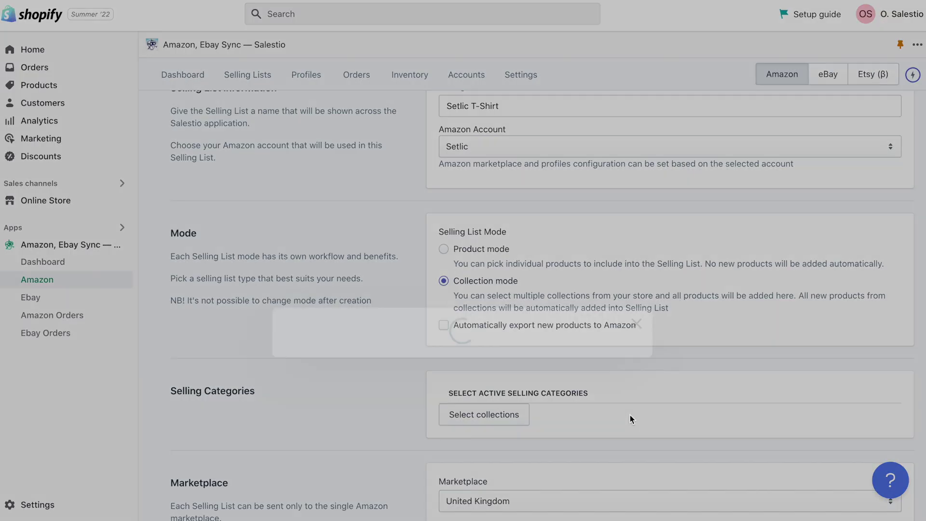
pyautogui.scroll(-5, 630, 415)
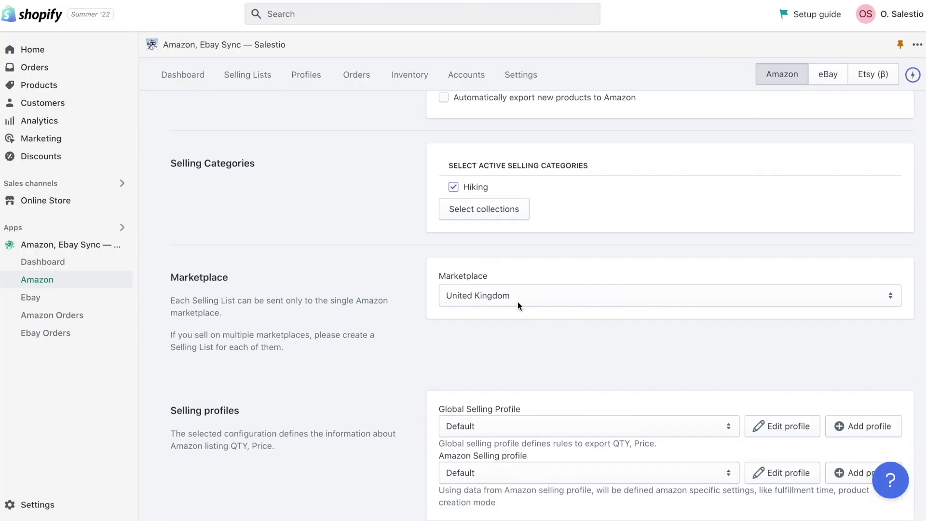
pyautogui.scroll(-1, 515, 451)
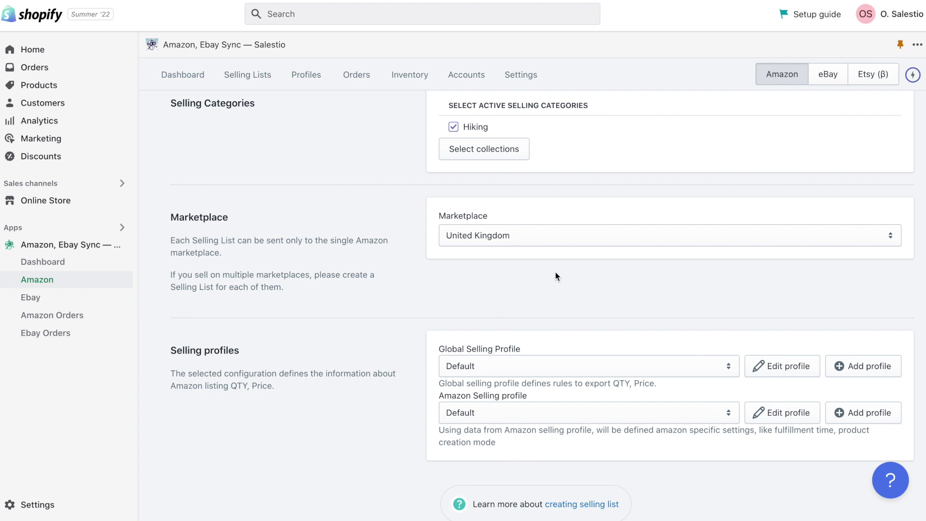
pyautogui.scroll(7, 554, 276)
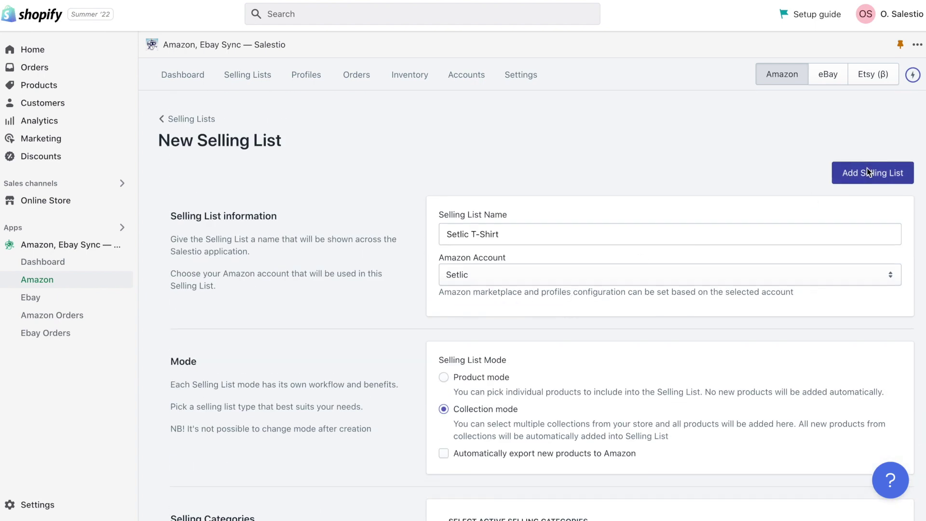
pyautogui.click(866, 171)
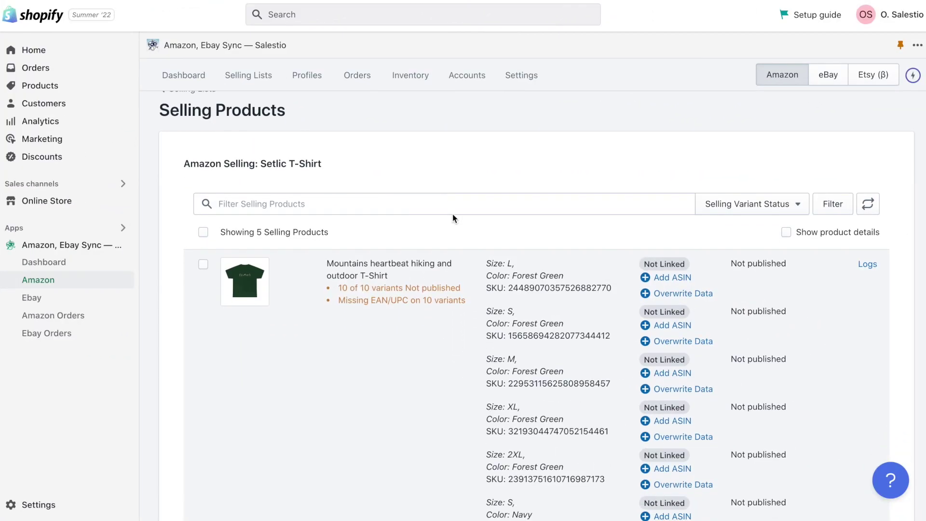
# Scroll through the Selling Products page to review the fetched hiking T-shirts.
pyautogui.scroll(-3, 452, 217)
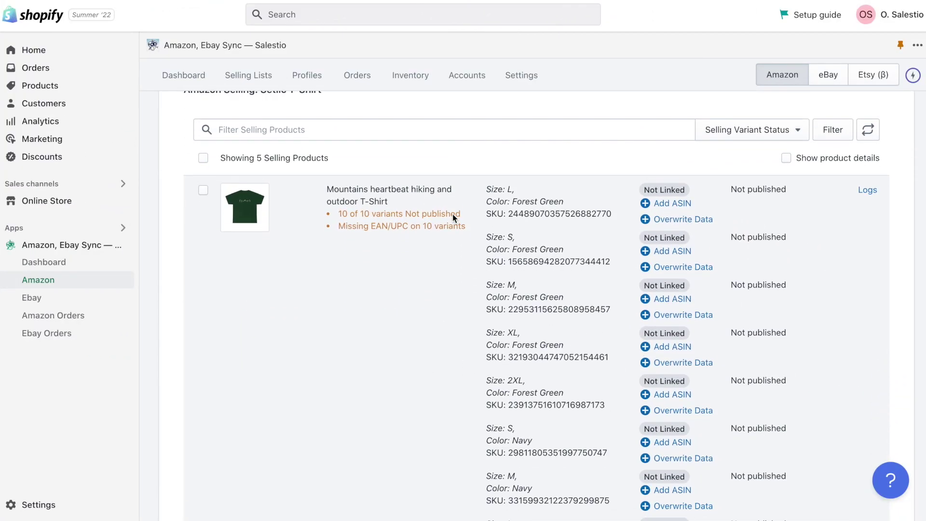
pyautogui.scroll(-20, 453, 217)
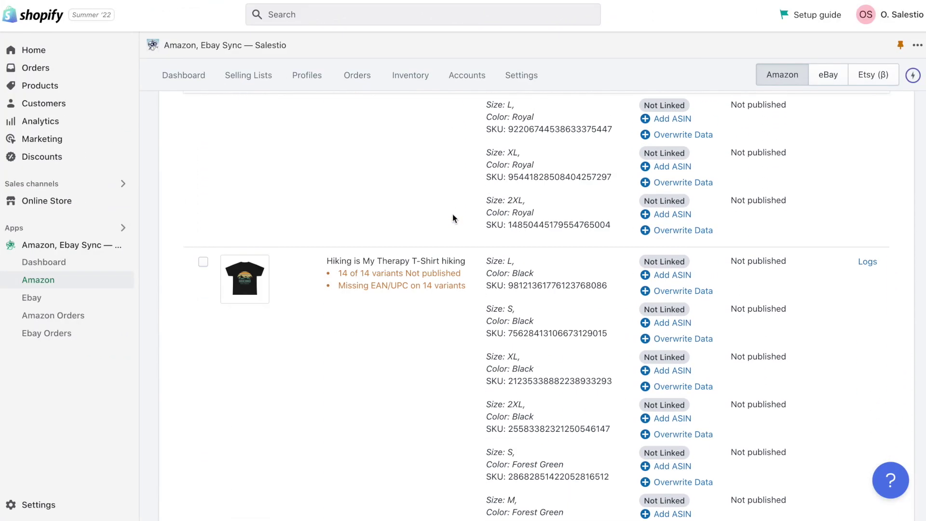
pyautogui.scroll(-17, 453, 218)
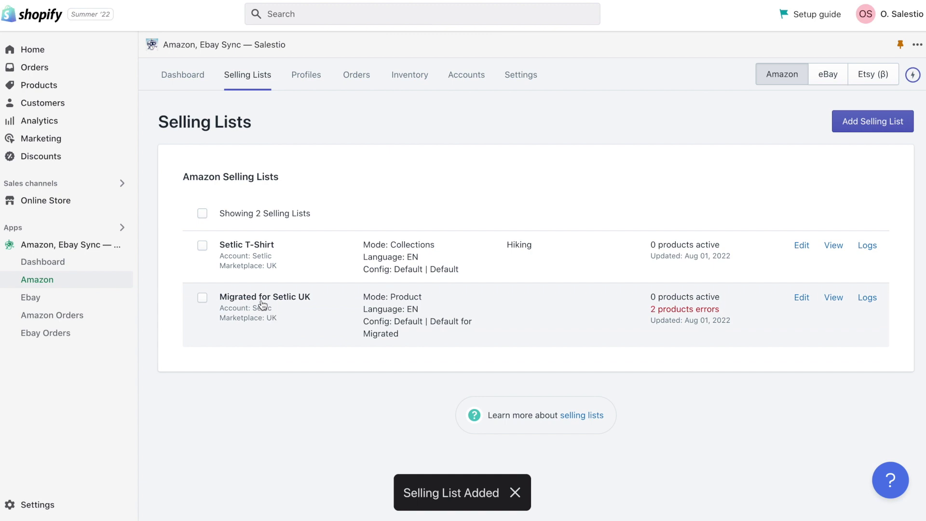
# View the Migrated for Setlic UK list's 2 products and inspect their Out of stock variants.
pyautogui.click(833, 297)
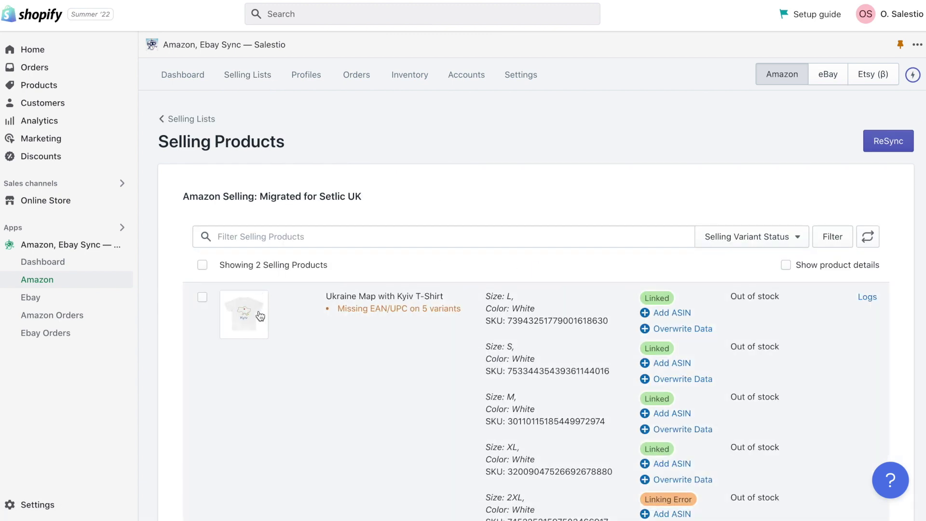
pyautogui.scroll(-2, 260, 393)
pyautogui.scroll(-5, 260, 393)
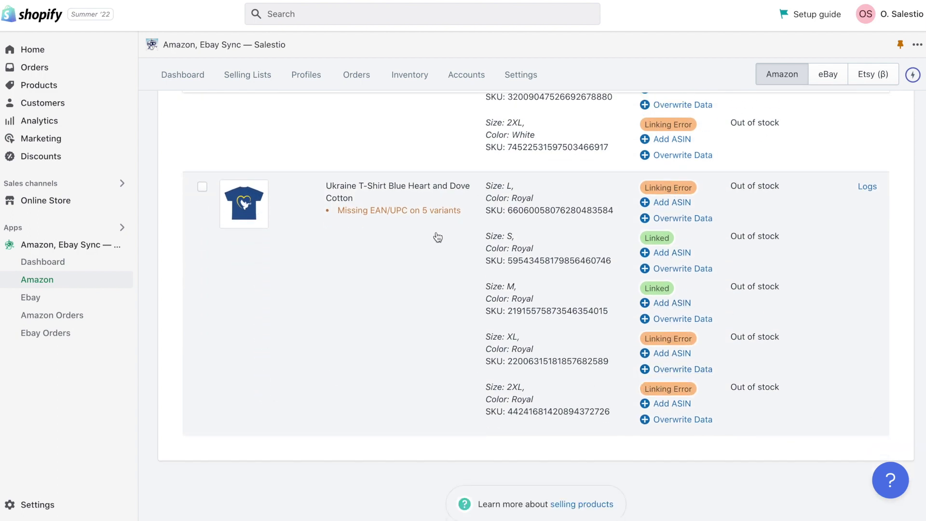
pyautogui.scroll(5, 363, 305)
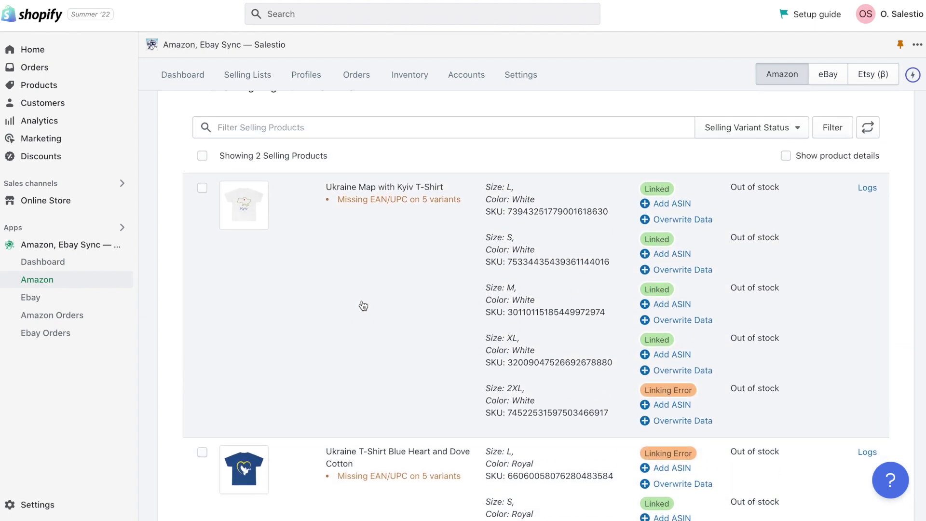
pyautogui.scroll(2, 582, 485)
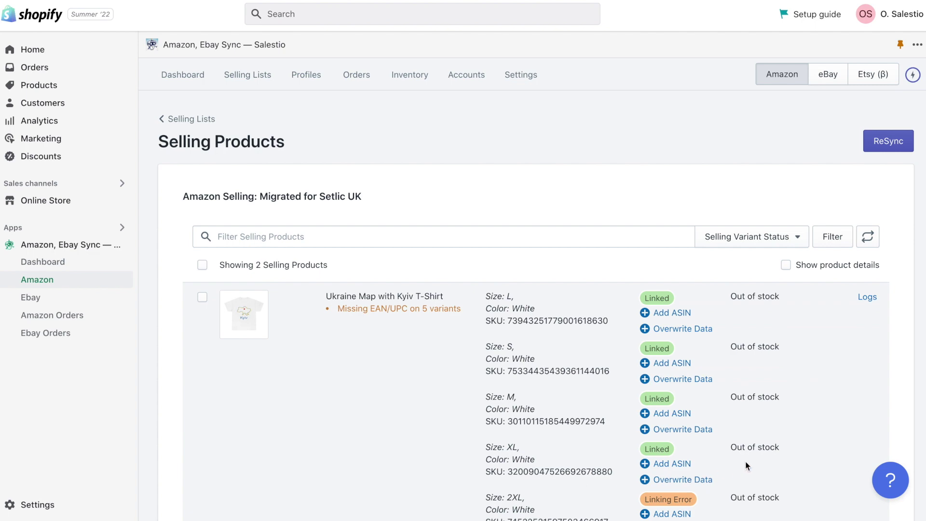
pyautogui.scroll(-5, 563, 352)
pyautogui.scroll(5, 565, 353)
pyautogui.tripleClick(742, 297)
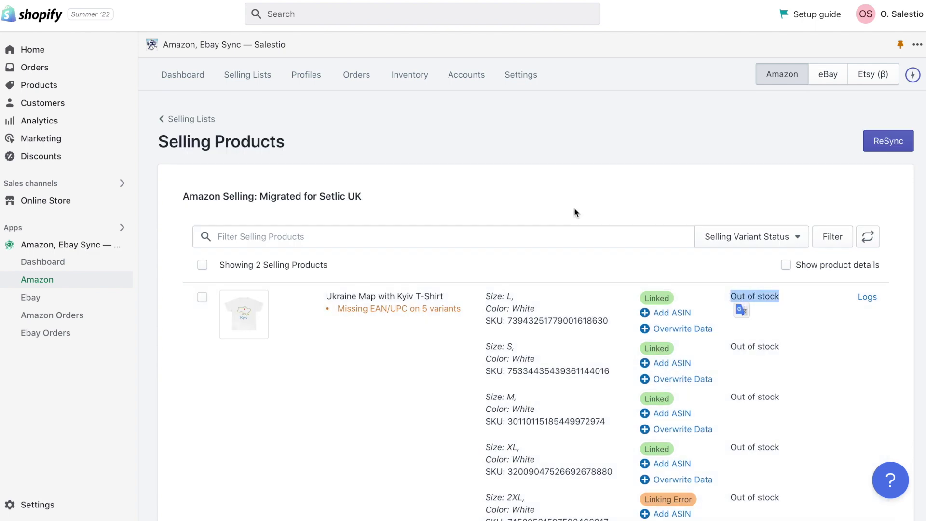
pyautogui.click(481, 169)
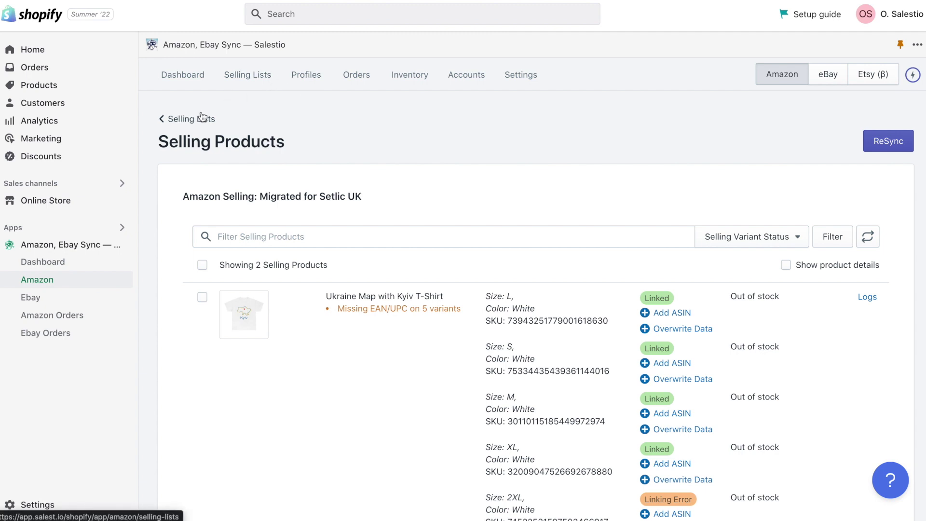
# Set the Default global profile to Custom item quantity 99 and save it.
pyautogui.click(307, 82)
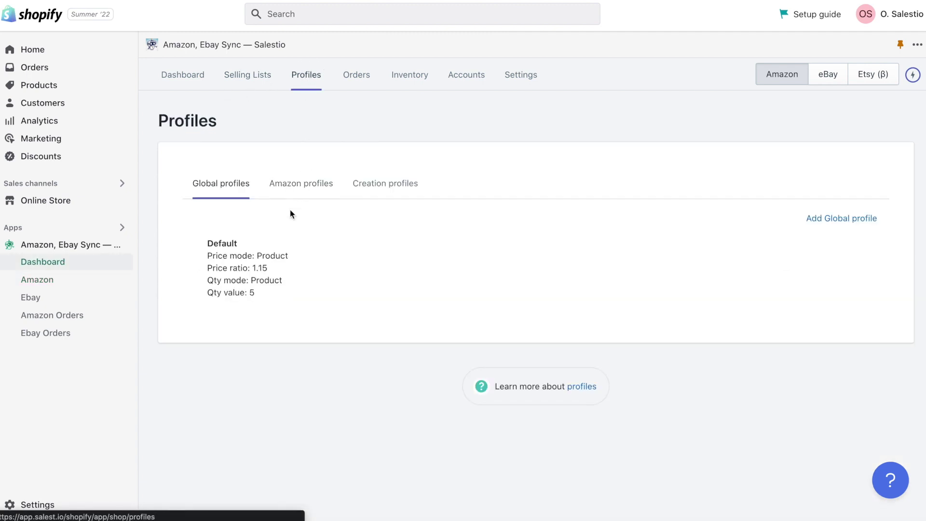
pyautogui.click(288, 270)
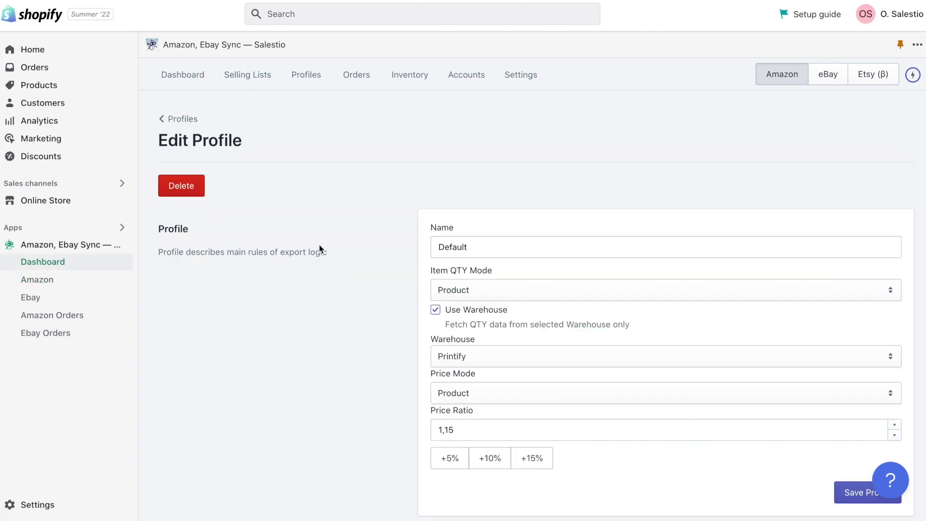
pyautogui.click(515, 294)
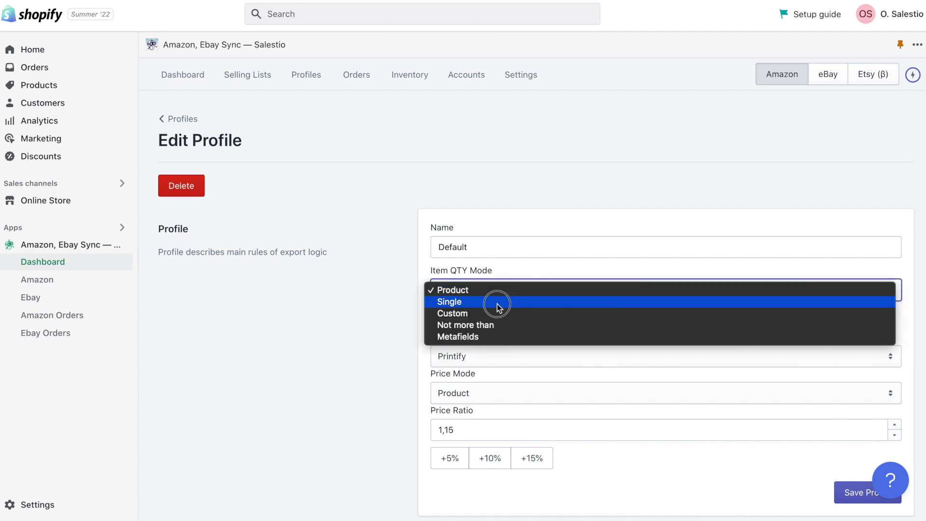
pyautogui.click(494, 313)
pyautogui.doubleClick(481, 319)
pyautogui.write('999')
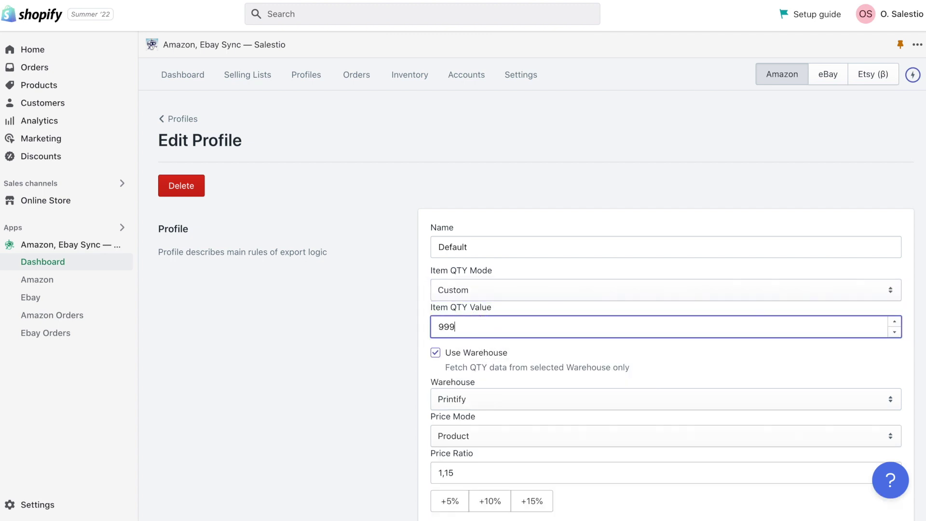
pyautogui.scroll(-2, 481, 319)
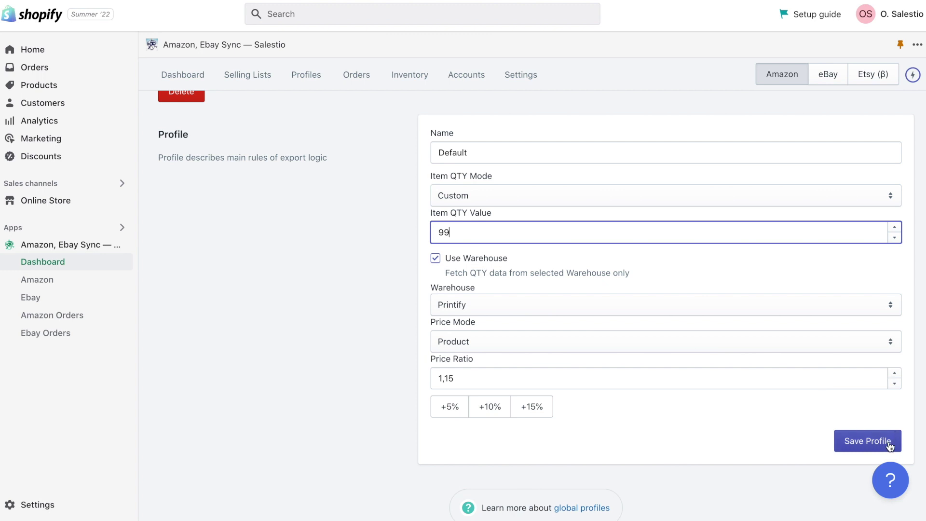
pyautogui.click(867, 440)
pyautogui.click(248, 75)
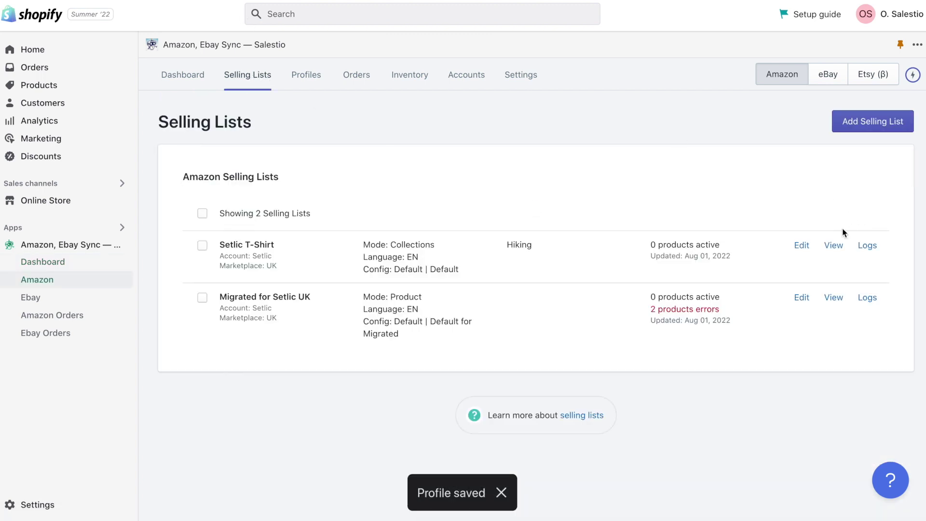
# In Migrated for Setlic UK, run Update QTY on the Ukraine Map with Kyiv T-Shirt product.
pyautogui.click(833, 298)
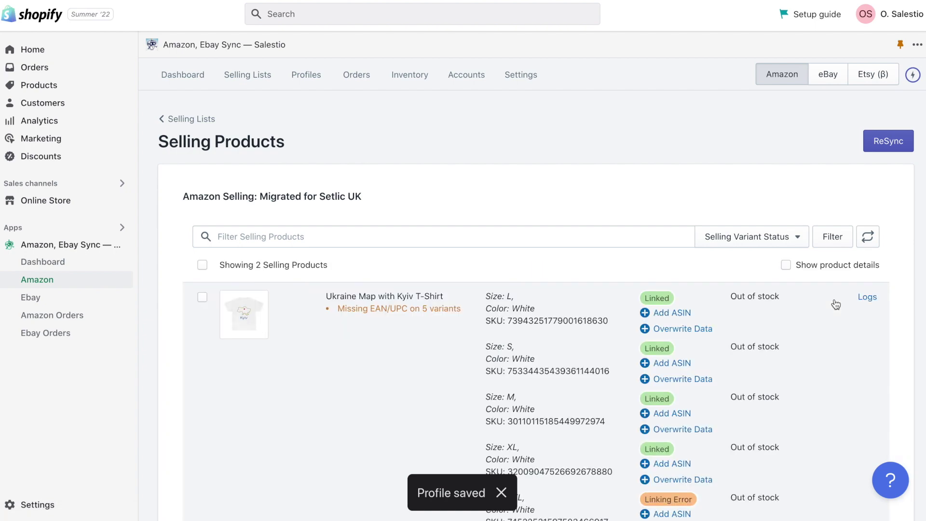
pyautogui.scroll(-5, 757, 428)
pyautogui.scroll(5, 758, 431)
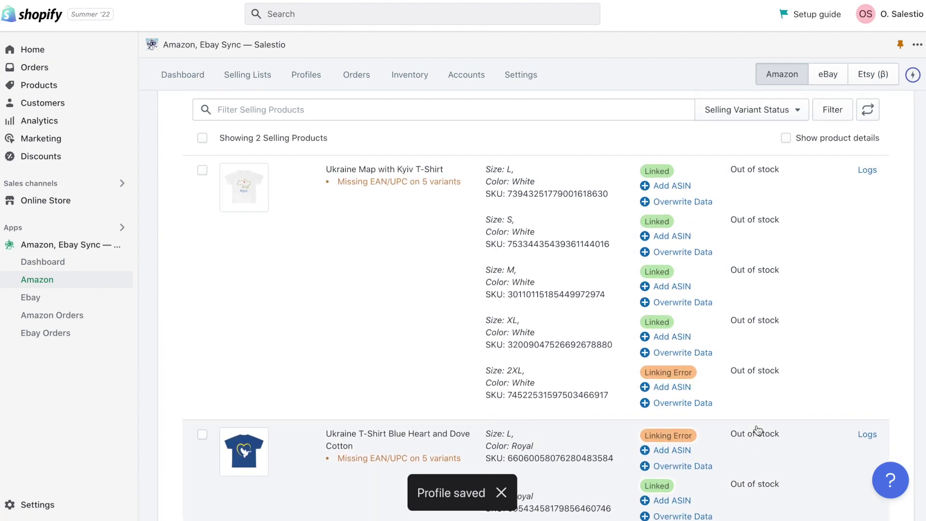
pyautogui.click(203, 270)
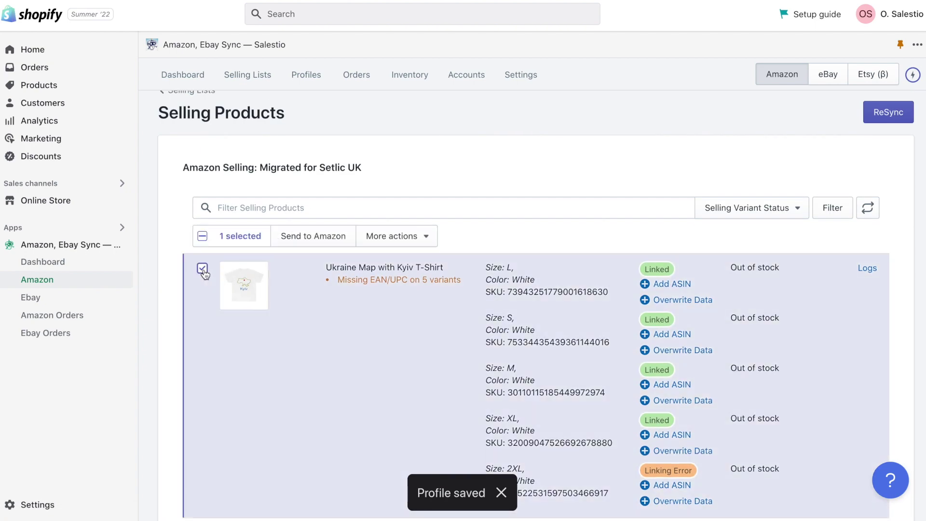
pyautogui.click(415, 237)
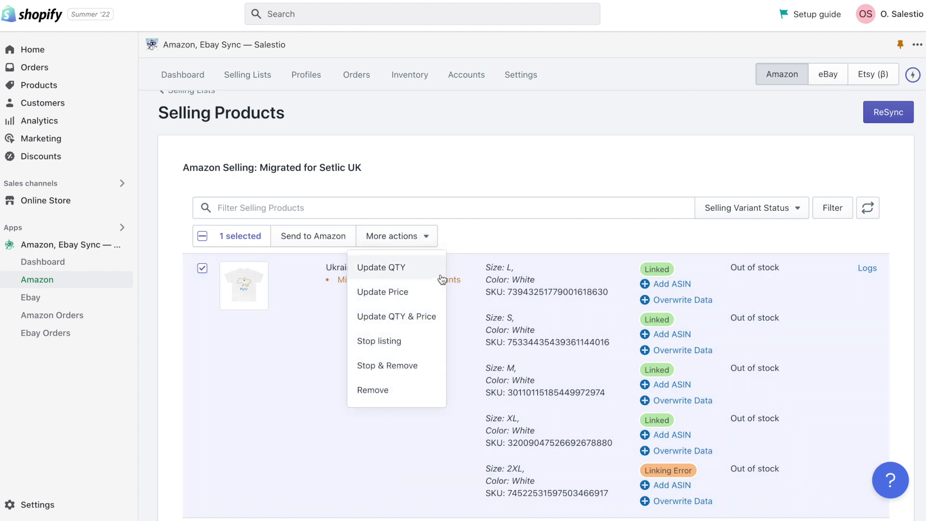
pyautogui.click(408, 270)
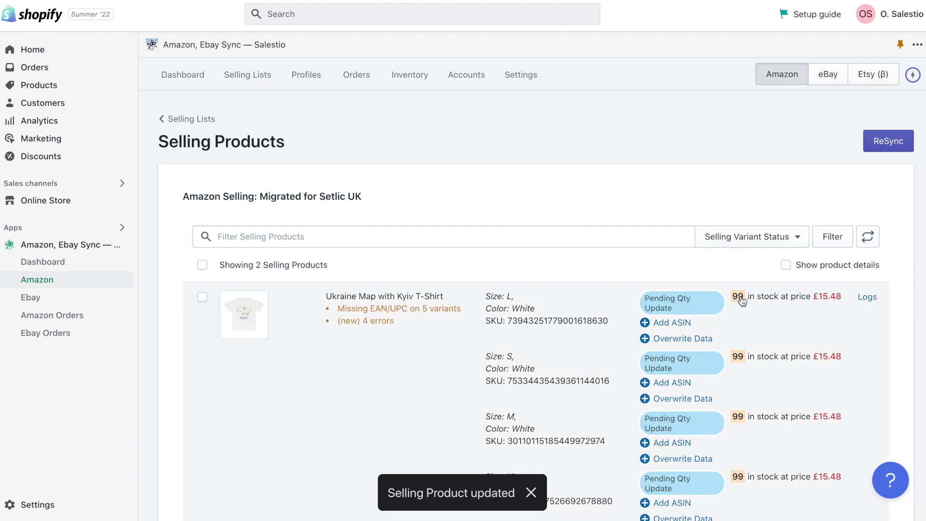
pyautogui.click(352, 72)
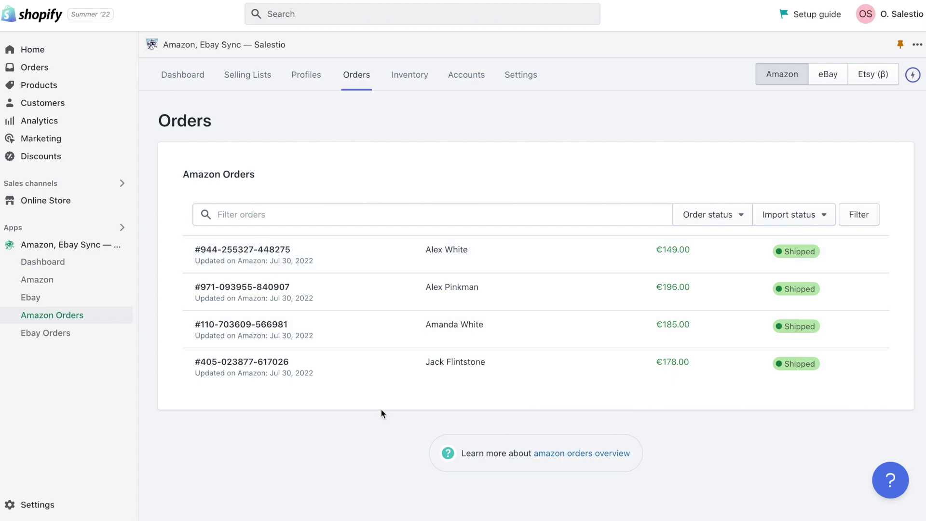
# Open the first Amazon order, review its items and customer details, and select the first item's SKU.
pyautogui.click(389, 261)
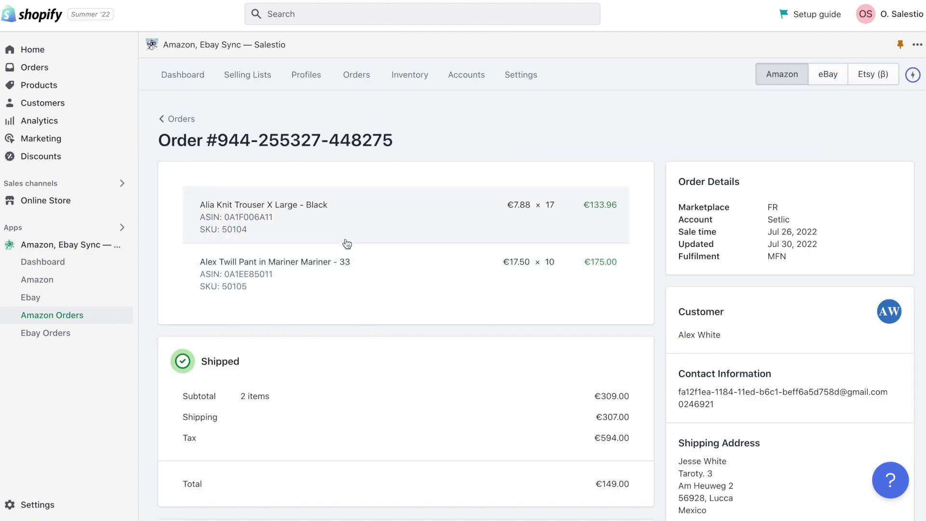
pyautogui.scroll(-1, 436, 336)
pyautogui.scroll(-3, 436, 336)
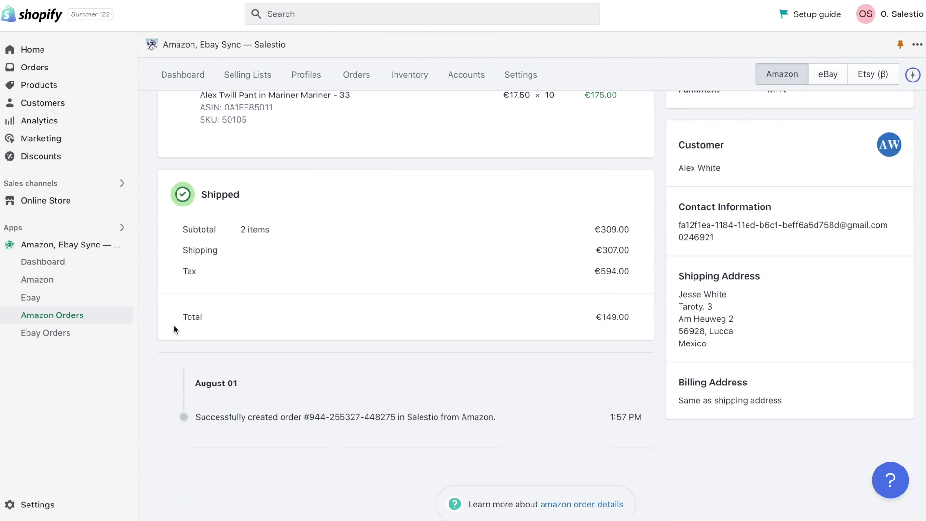
pyautogui.scroll(3, 720, 377)
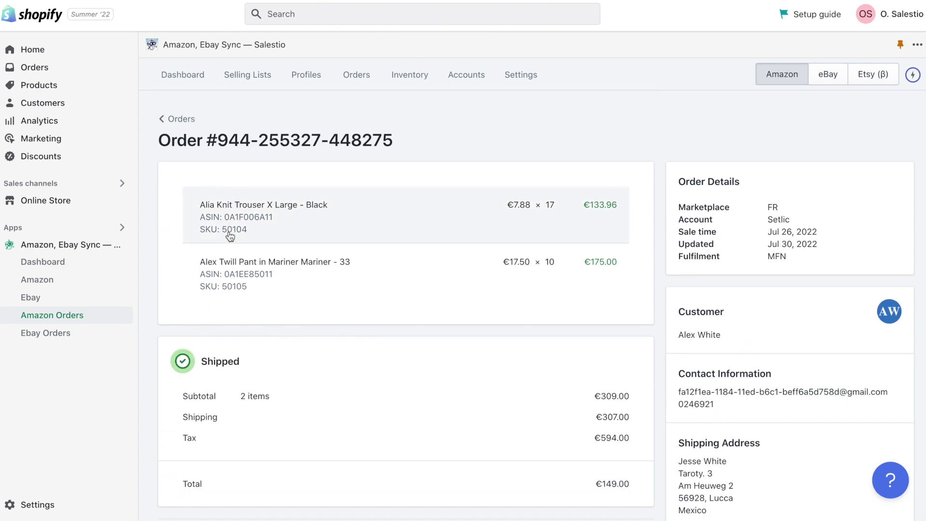
pyautogui.moveTo(223, 230); pyautogui.dragTo(256, 237)
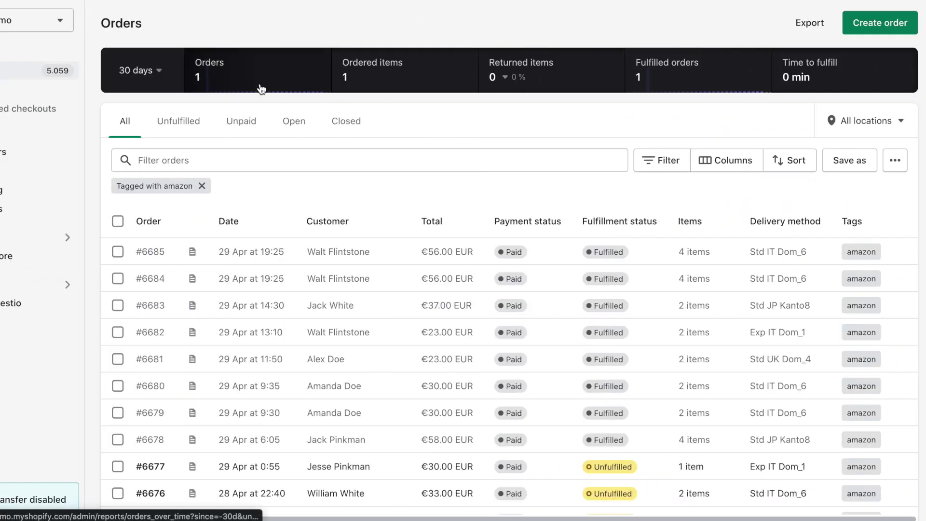
# Find the unfulfilled Amazon order for the Alia Knit Trouser, preview its items and open it.
pyautogui.scroll(-4, 261, 89)
pyautogui.scroll(-2, 261, 89)
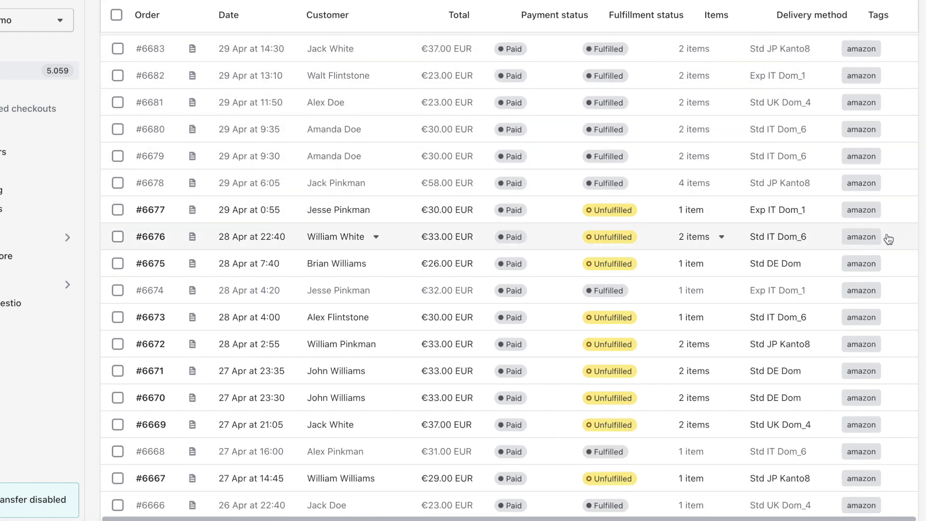
pyautogui.click(709, 208)
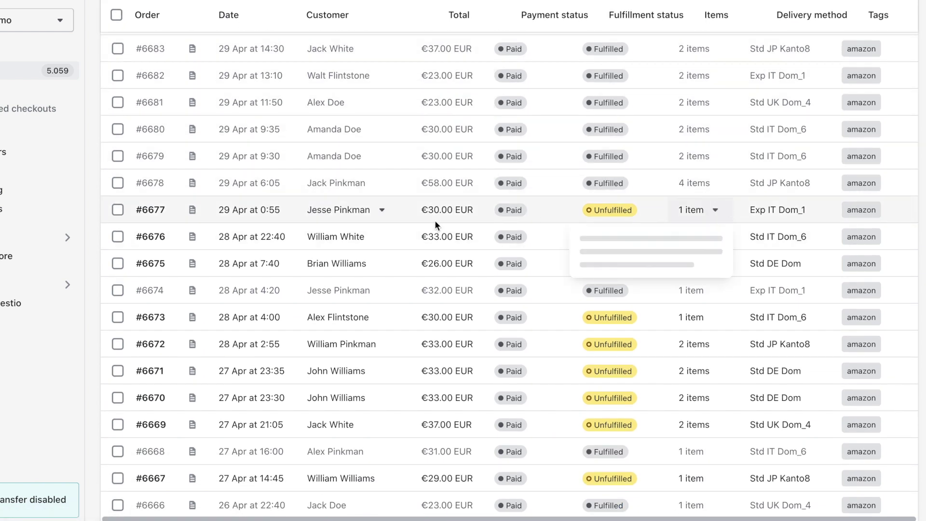
pyautogui.click(276, 203)
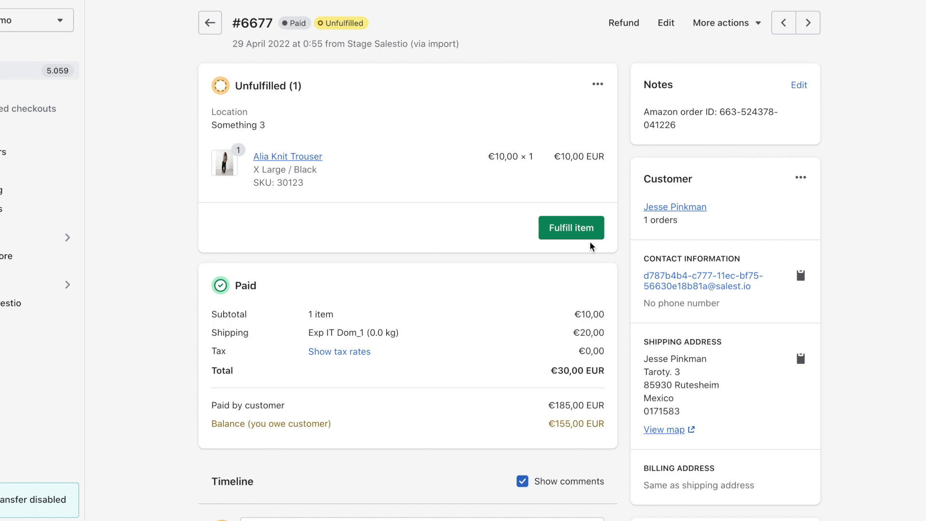
# Fulfill the Alia Knit Trouser item with a tracking number and DHL eCommerce as carrier.
pyautogui.click(584, 229)
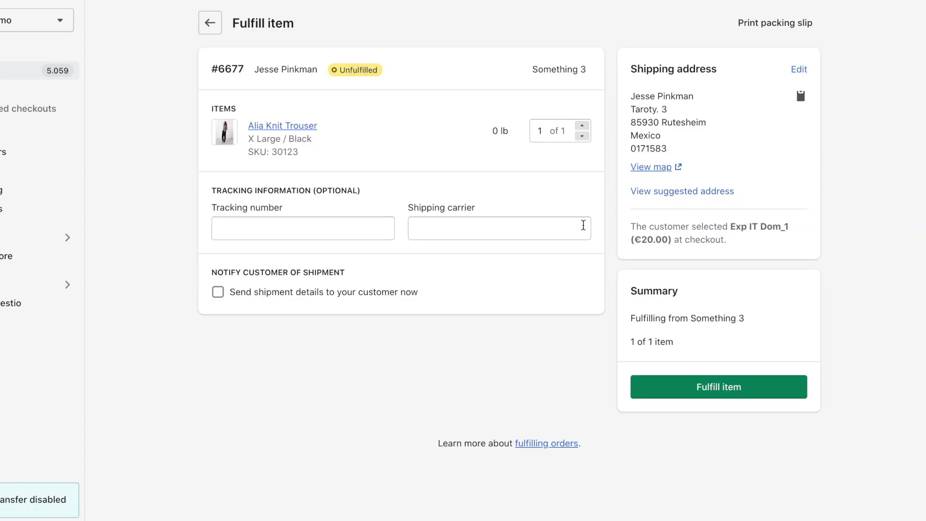
pyautogui.click(325, 224)
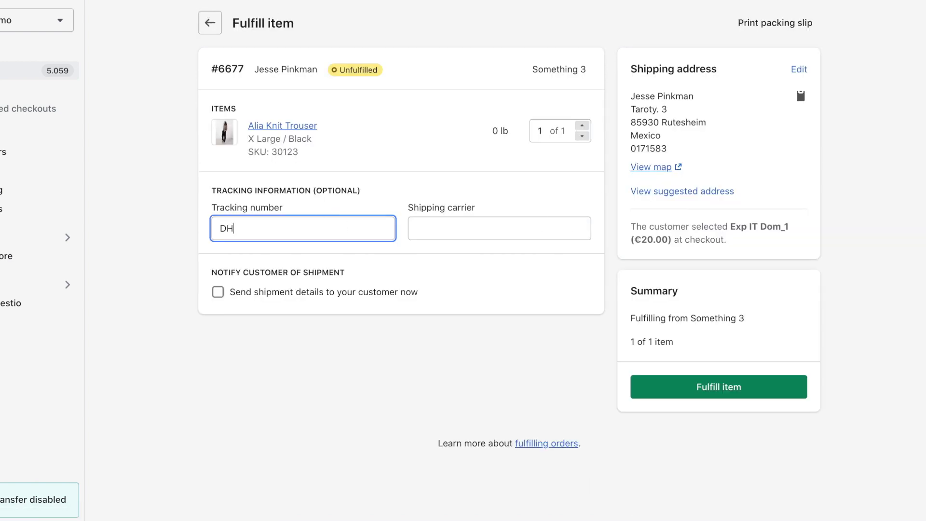
pyautogui.click(523, 227)
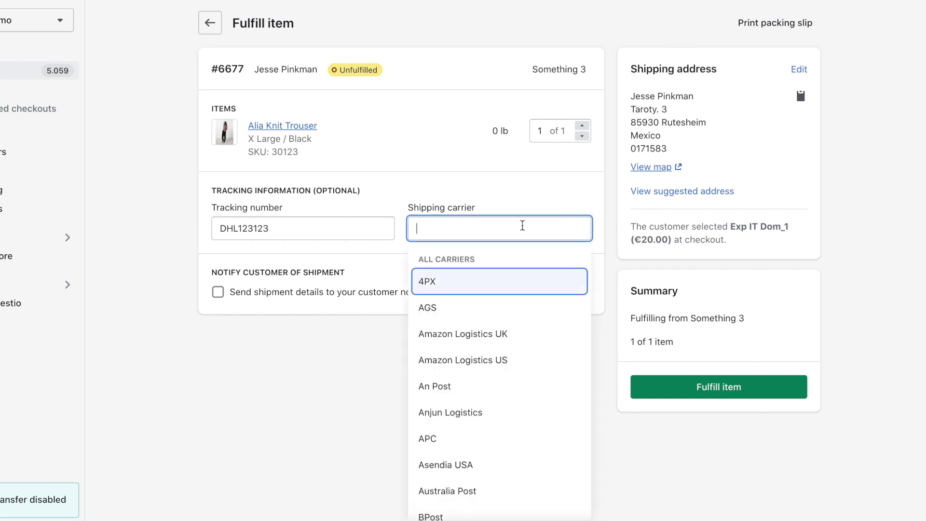
pyautogui.write('DHL')
pyautogui.click(529, 285)
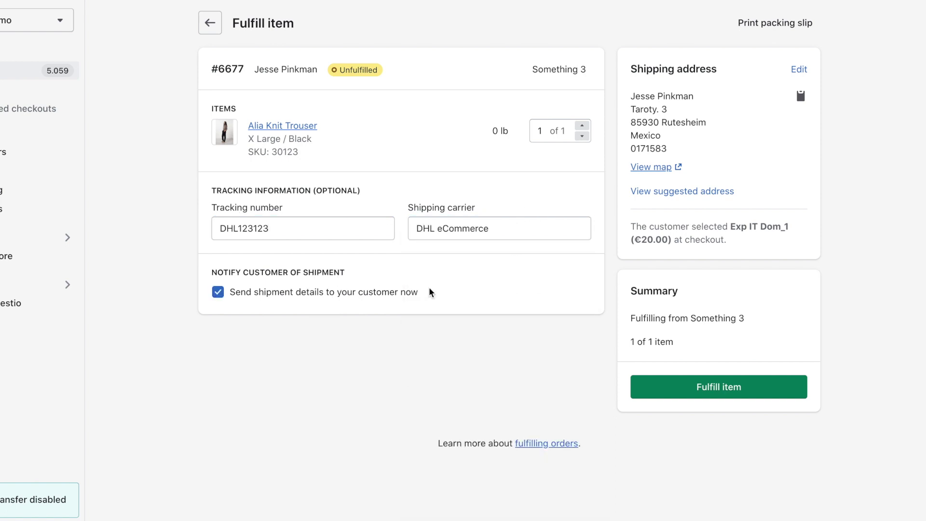
pyautogui.click(721, 387)
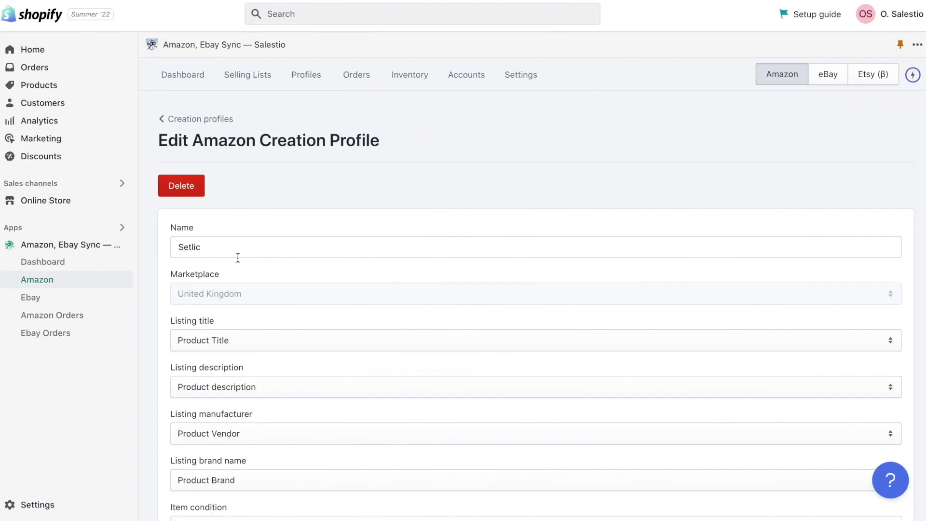
# Edit the Collection: Ukraine mapping and open the Variation Theme dropdown under Variation Data.
pyautogui.scroll(-2, 276, 141)
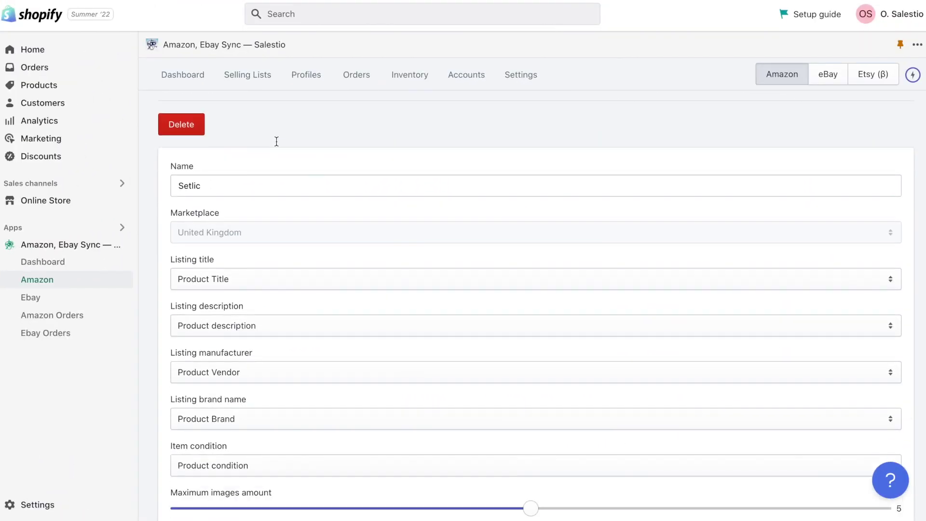
pyautogui.scroll(-8, 277, 141)
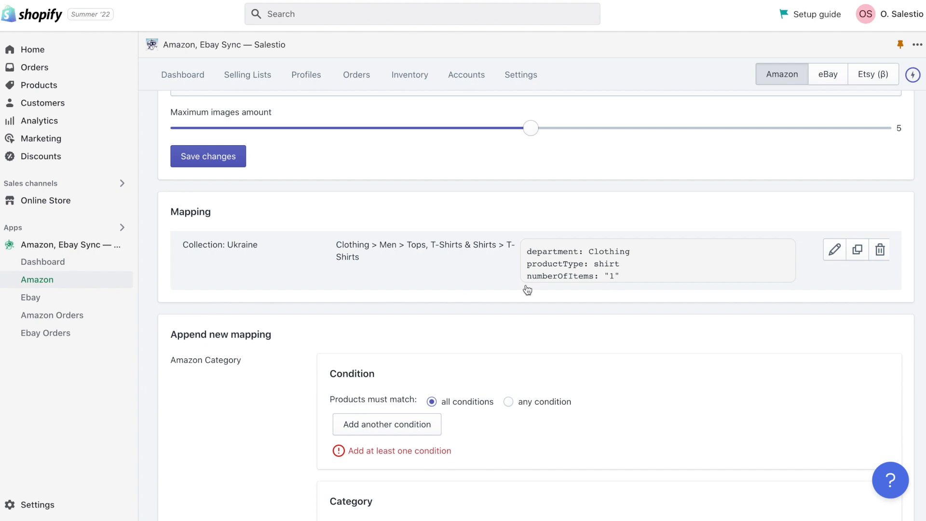
pyautogui.click(834, 250)
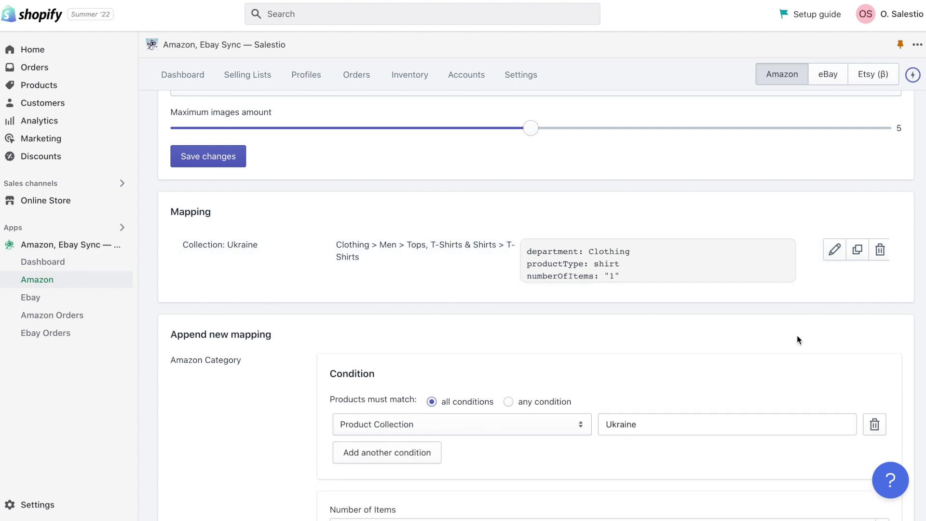
pyautogui.scroll(-20, 797, 336)
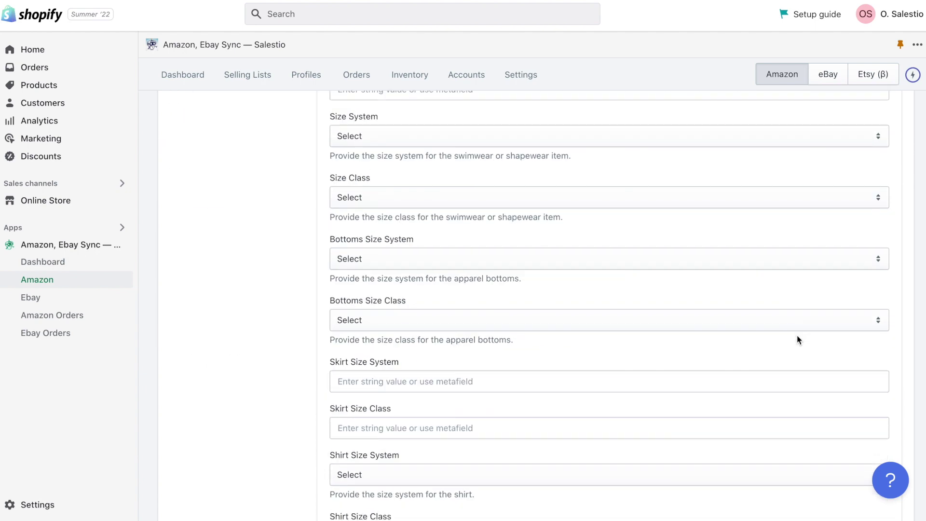
pyautogui.scroll(-20, 797, 339)
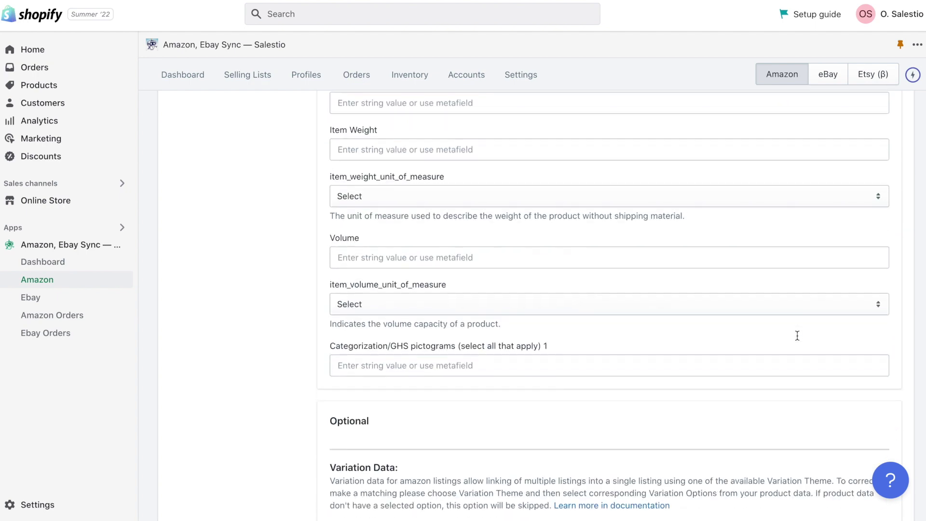
pyautogui.scroll(-5, 796, 334)
pyautogui.click(420, 309)
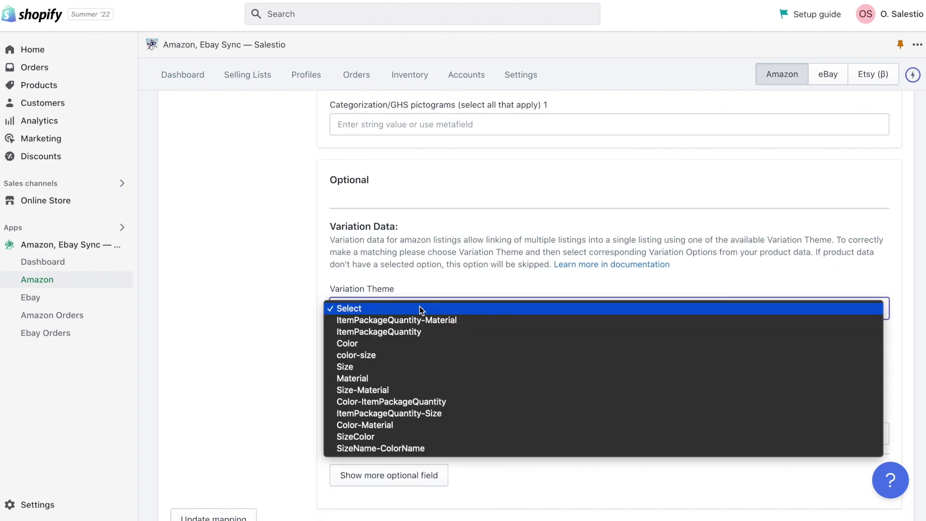